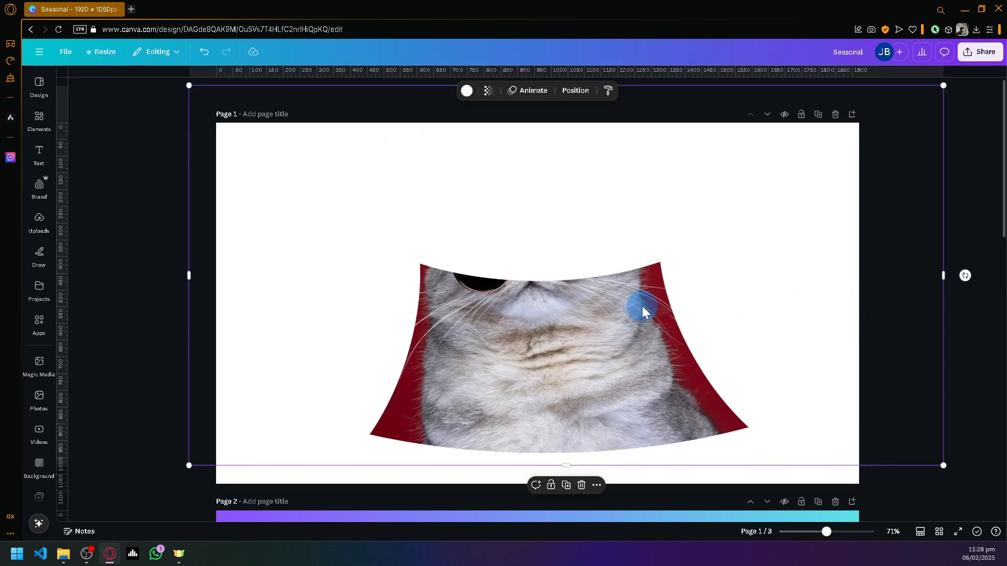
- Delete the large white brush stroke and the upper and side white curved bands covering the cat photo on page 1
key("Delete")
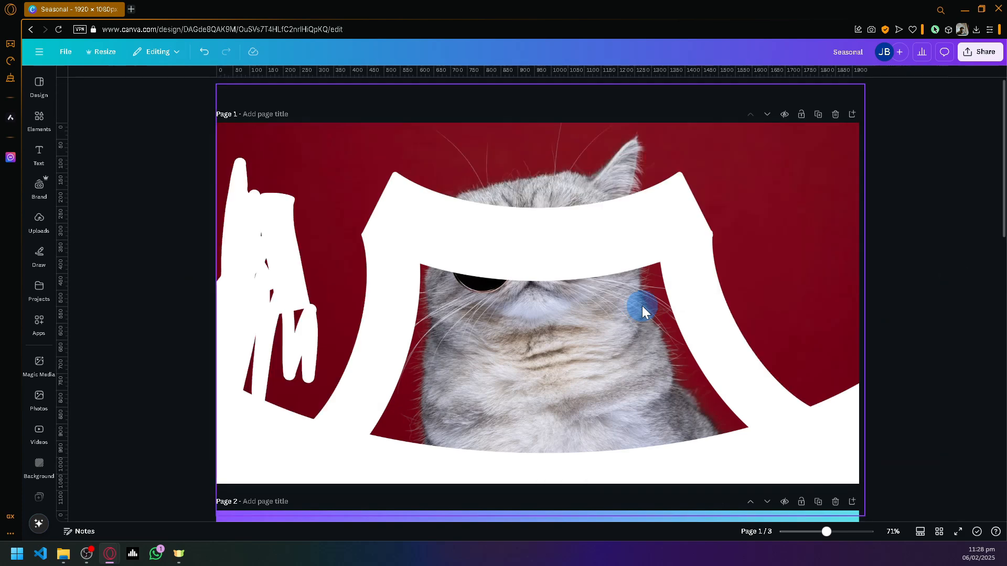
left_click(657, 279)
key("Delete")
left_click(547, 255)
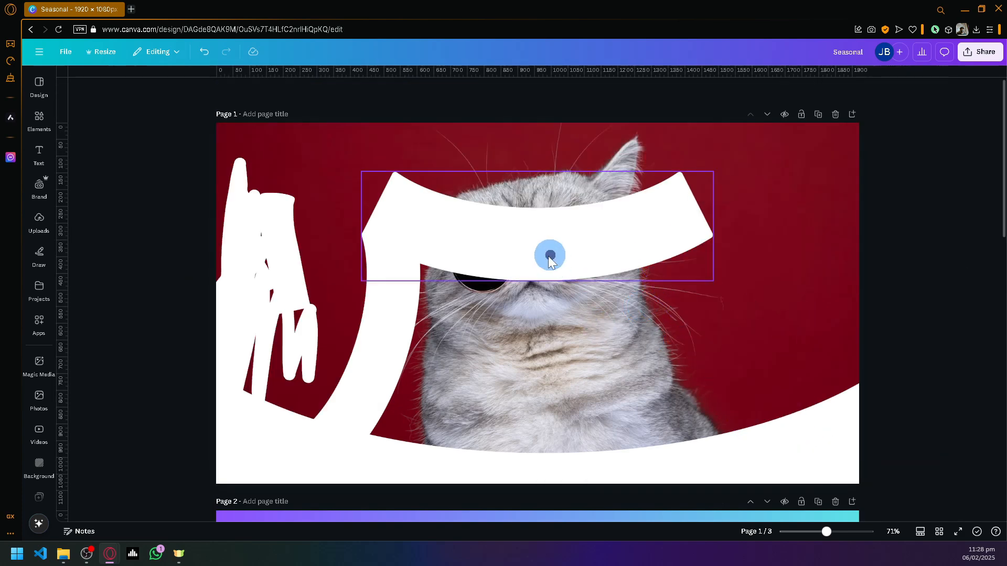
key("Delete")
left_click(405, 316)
key("Delete")
- Delete the remaining white brush strokes and the lower curved band from page 1, leaving only the cat photo
left_click(269, 297)
key("Delete")
left_click(268, 397)
key("Delete")
left_click(241, 313)
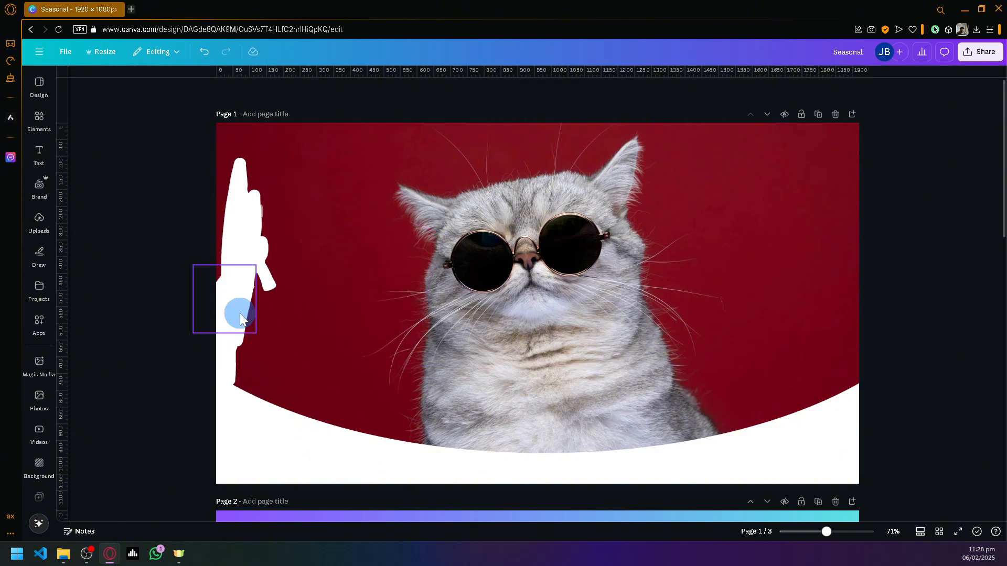
key("Delete")
left_click(278, 442)
key("Delete")
left_click(253, 298)
key("Delete")
left_click(236, 227)
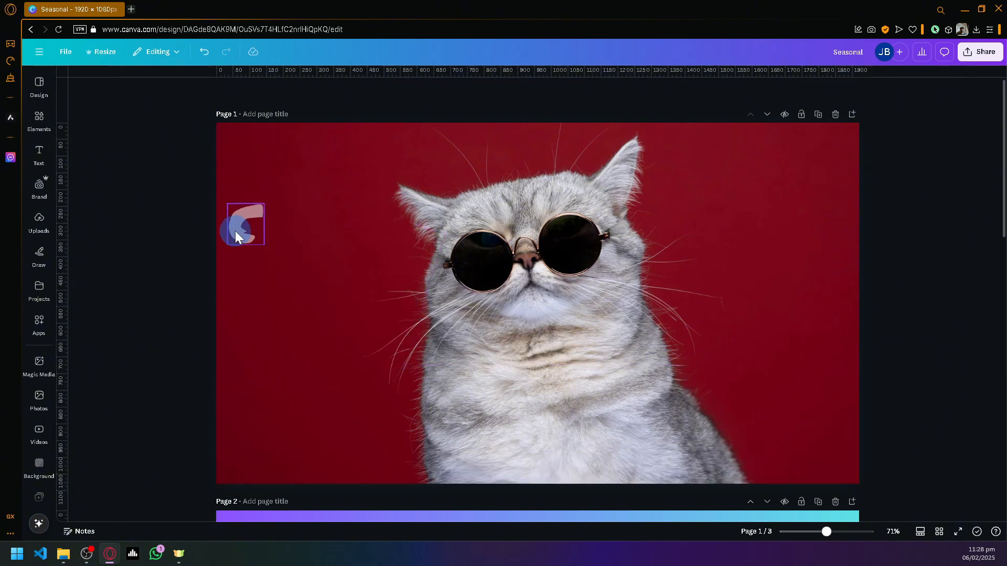
key("Delete")
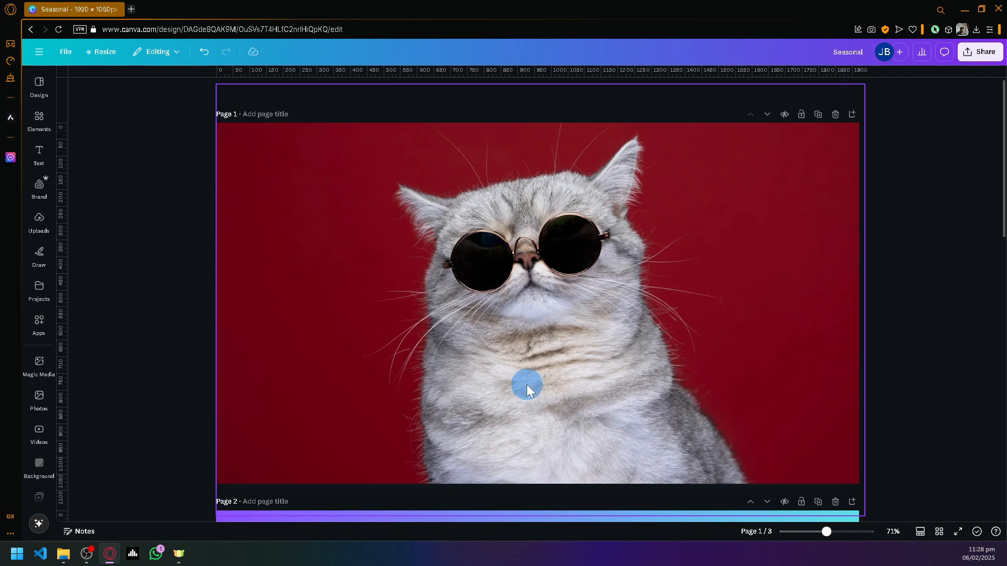
left_click(523, 253)
key("Delete")
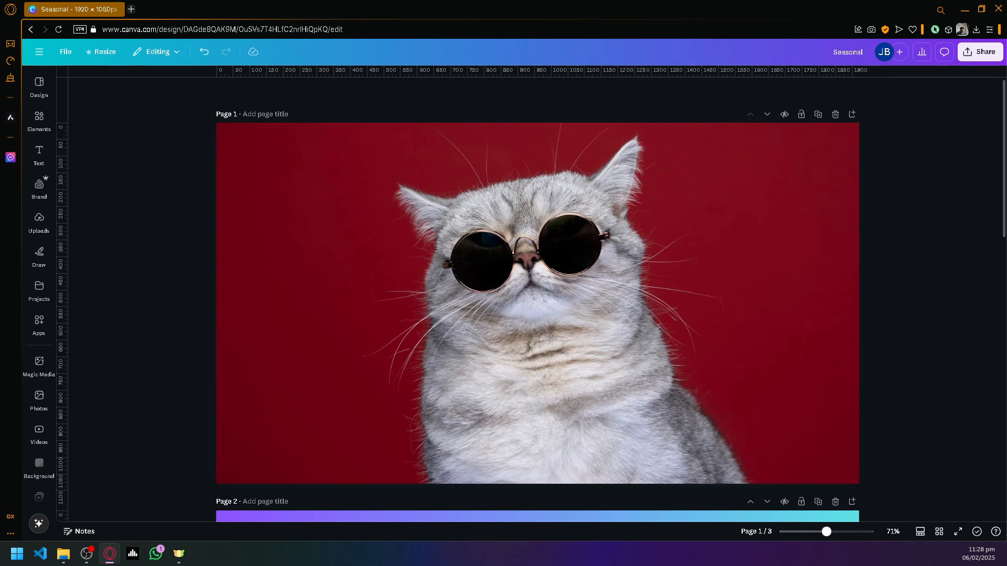
- Insert the thick curved band graphic from the "curved" element results onto page 1 and colour it white
left_click(41, 125)
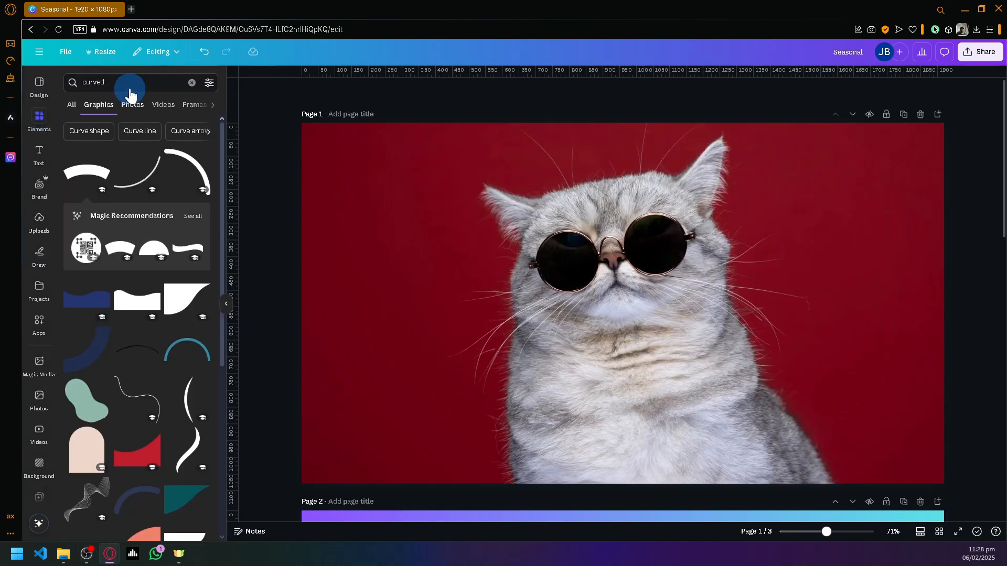
left_click(84, 181)
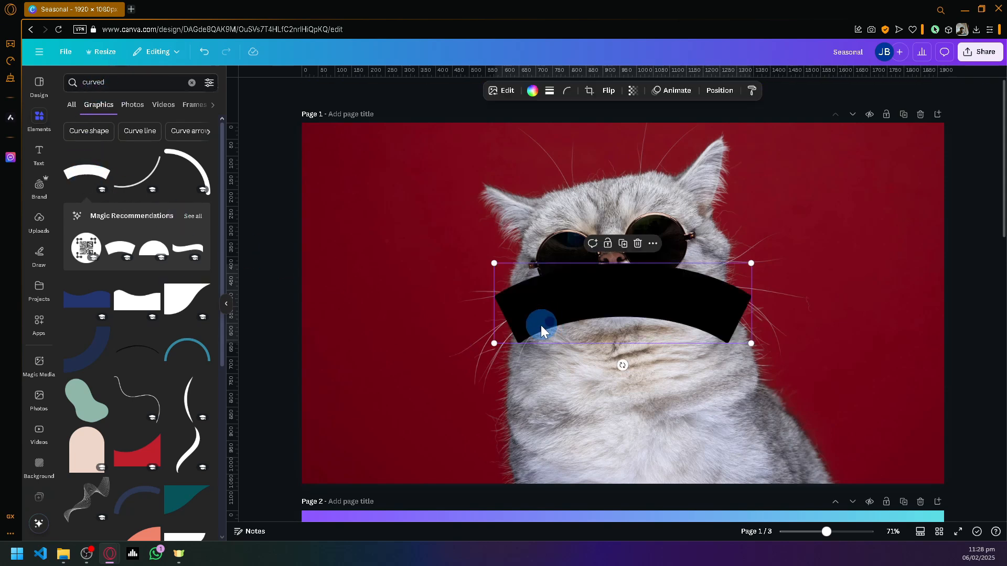
left_click_drag(539, 326, 479, 355)
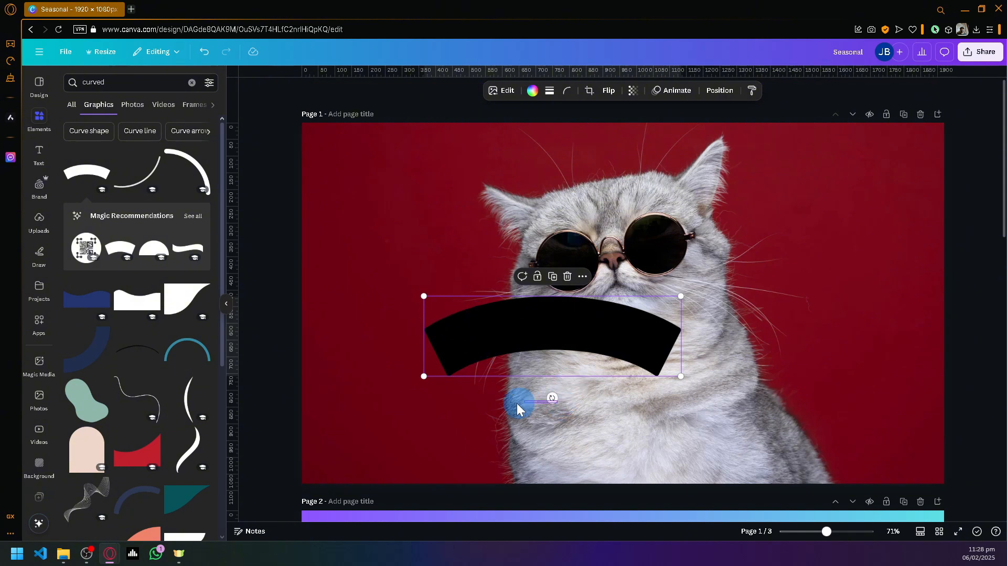
left_click(533, 90)
left_click(130, 153)
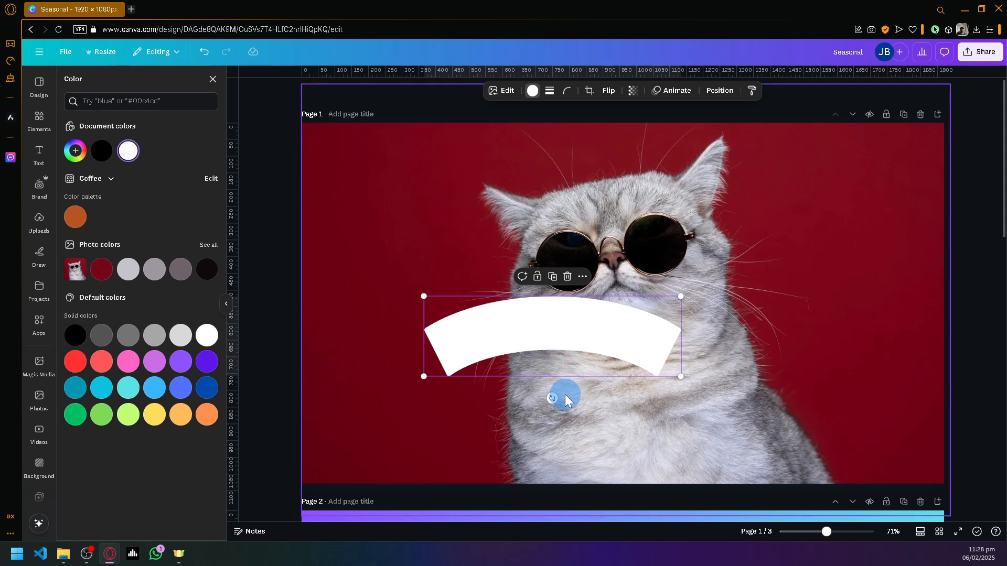
- Turn the white band upside down across the cat's eyes and place a much larger copy along the page's bottom edge
left_click_drag(552, 399, 556, 239)
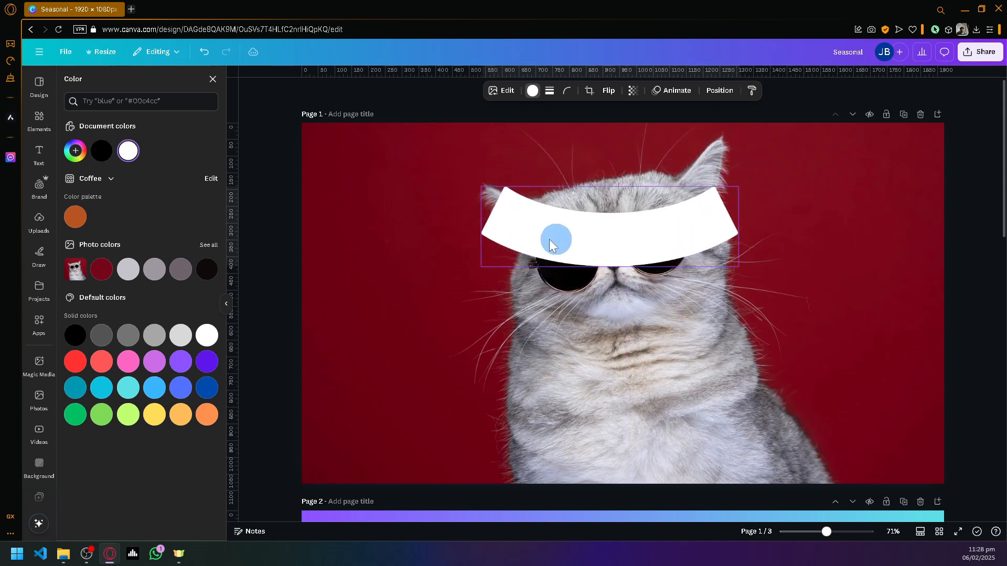
left_click_drag(445, 170, 357, 142)
left_click_drag(582, 218, 657, 429)
left_click_drag(432, 348, 168, 263)
left_click_drag(609, 407, 810, 480)
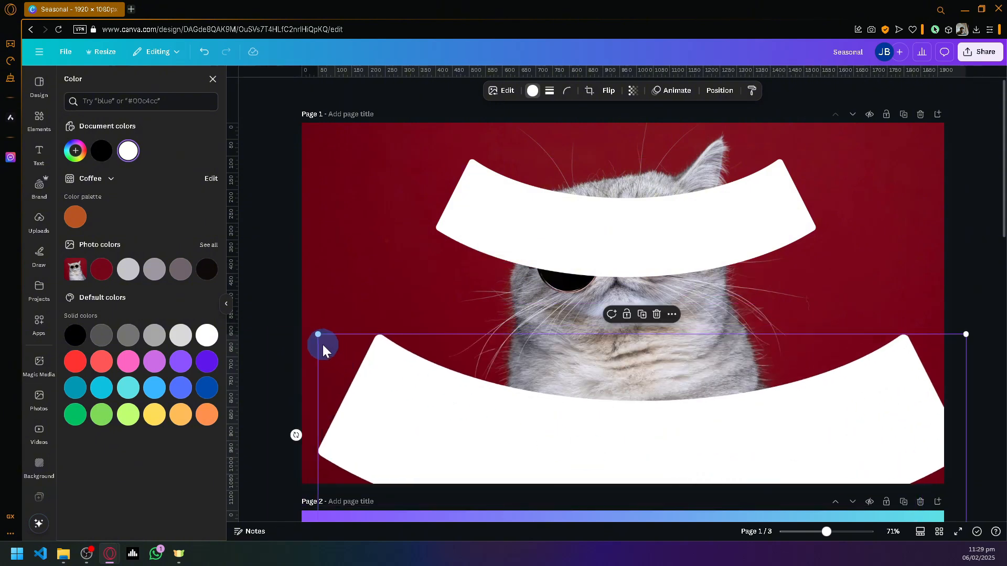
left_click_drag(316, 333, 213, 278)
left_click_drag(587, 439, 602, 460)
- Add smaller, rotated copies of the upper band as the left and right sides, closing the frame around the cat's body
left_click(531, 233)
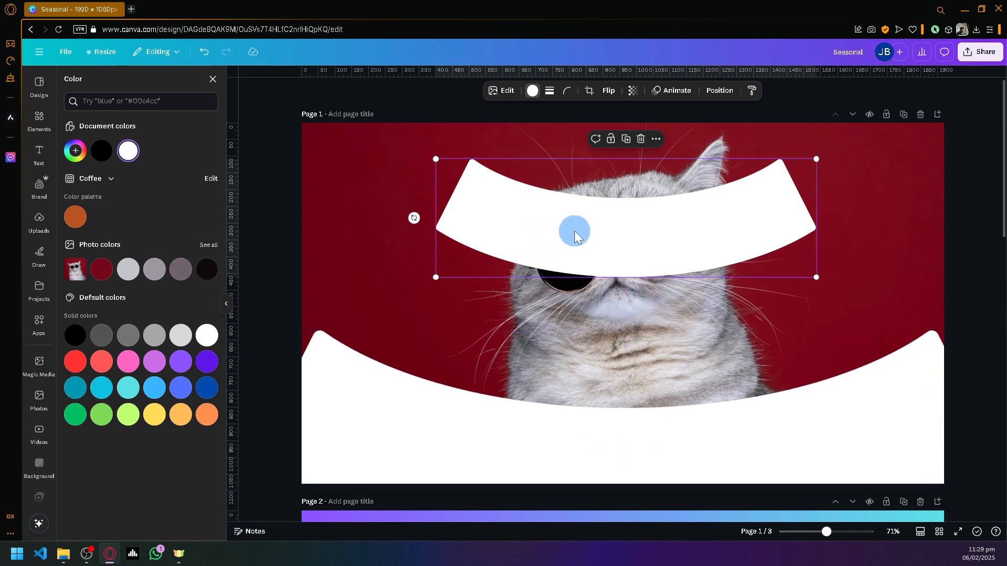
left_click_drag(574, 231, 469, 276, "alt")
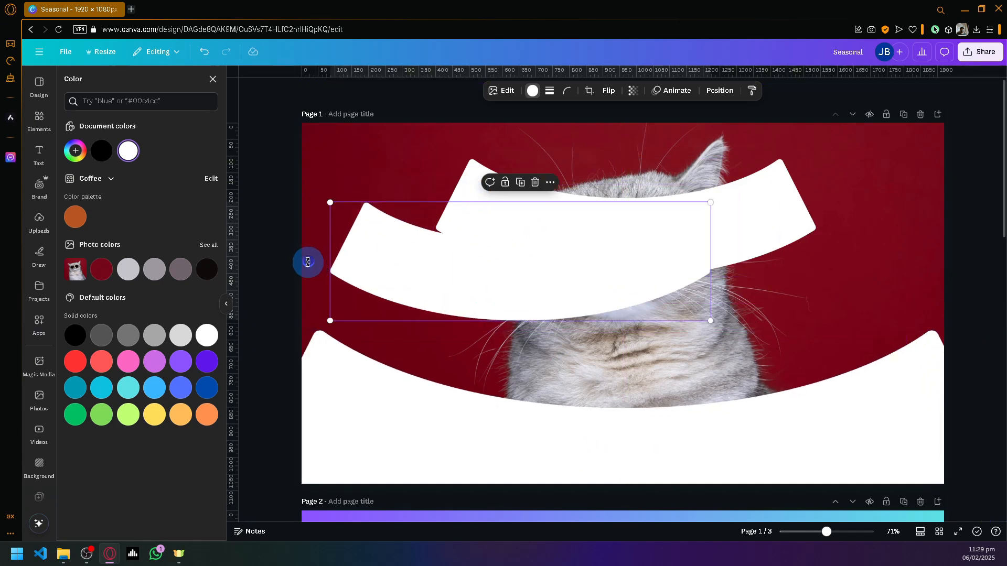
left_click_drag(308, 261, 441, 368)
left_click_drag(457, 432, 438, 390)
left_click_drag(424, 357, 424, 357)
left_click_drag(379, 290, 846, 261)
left_click_drag(780, 310, 857, 296)
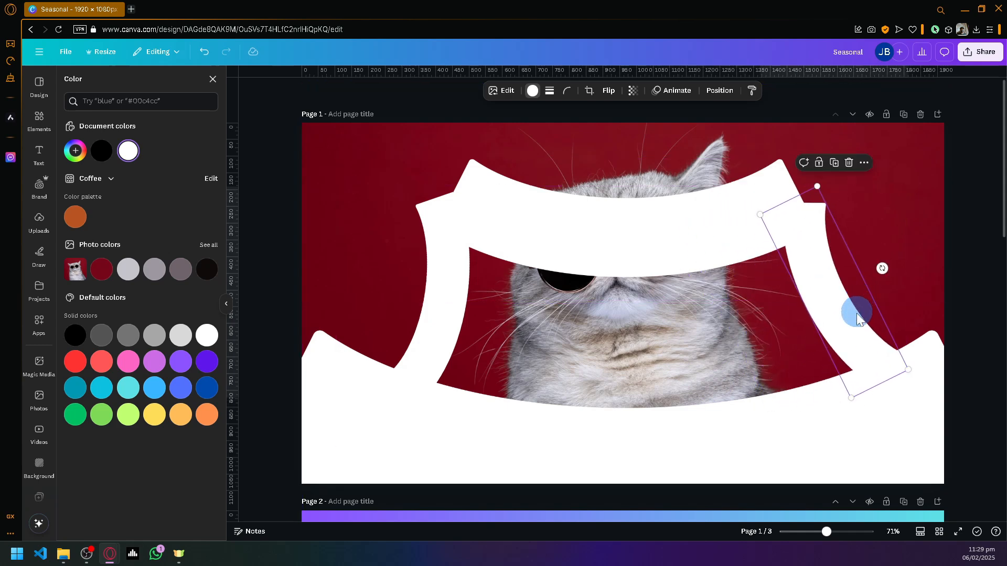
- Paint over all of the photo outside the frame with a white highlighter at weight 100 and transparency 100
left_click(38, 255)
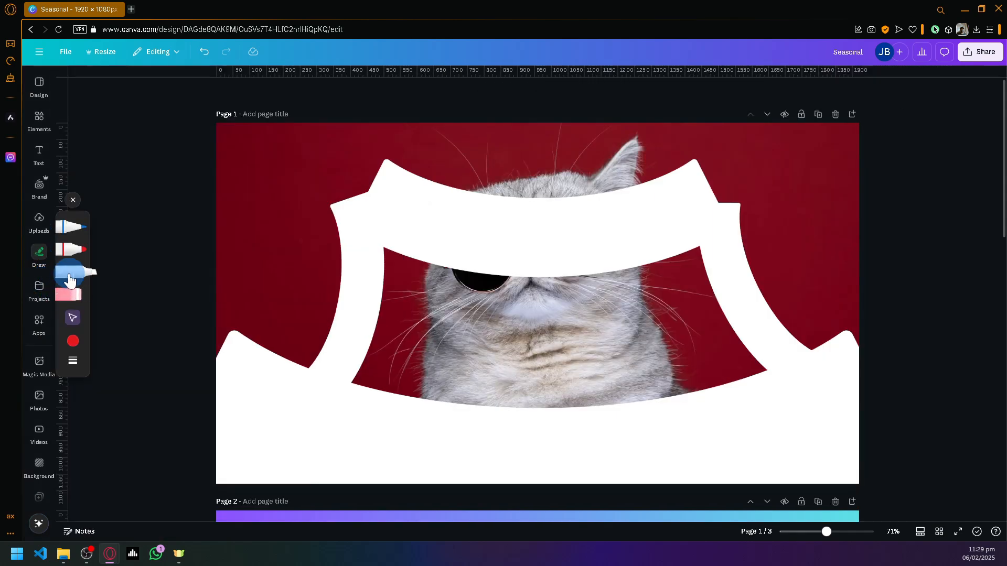
left_click(73, 342)
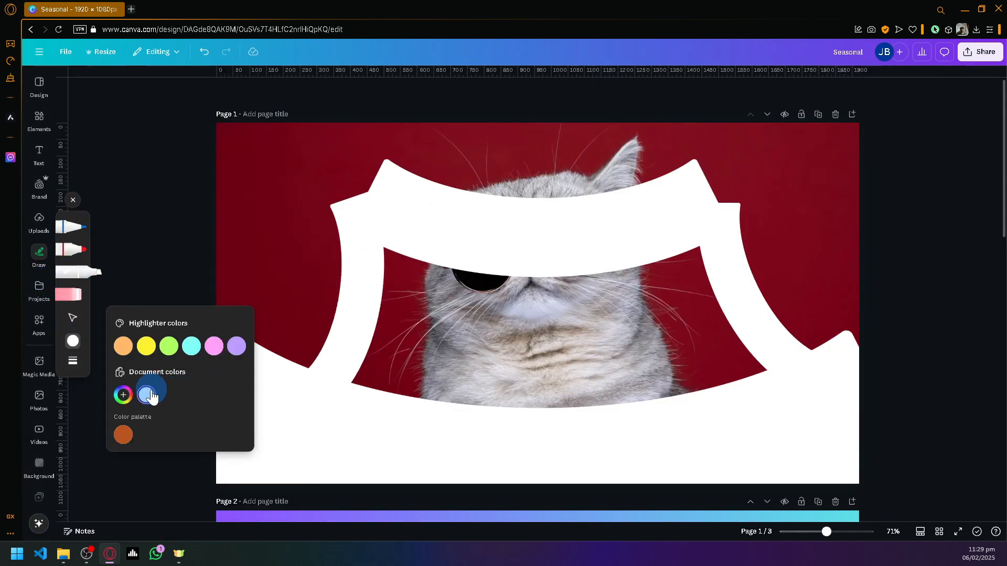
left_click(82, 367)
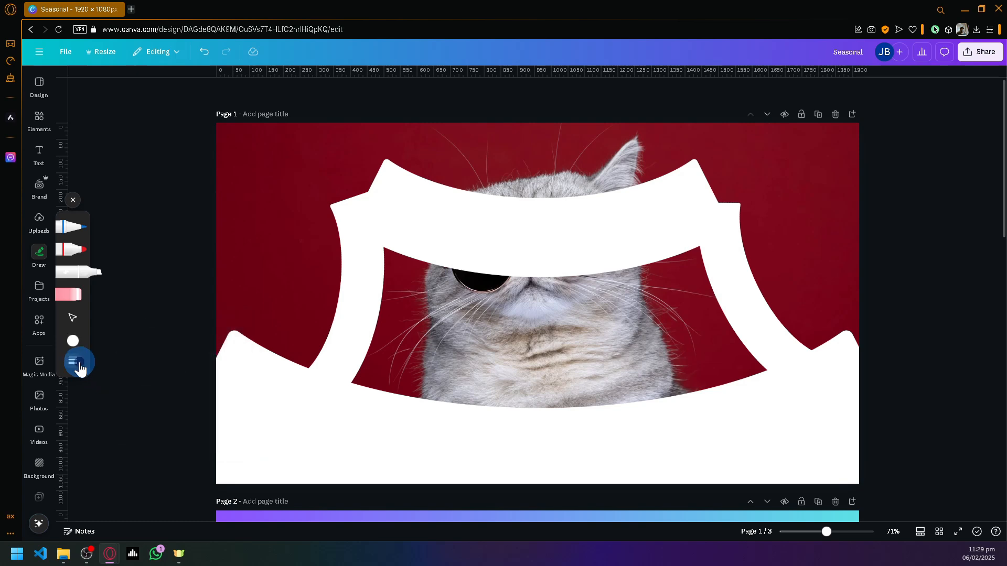
left_click(190, 371)
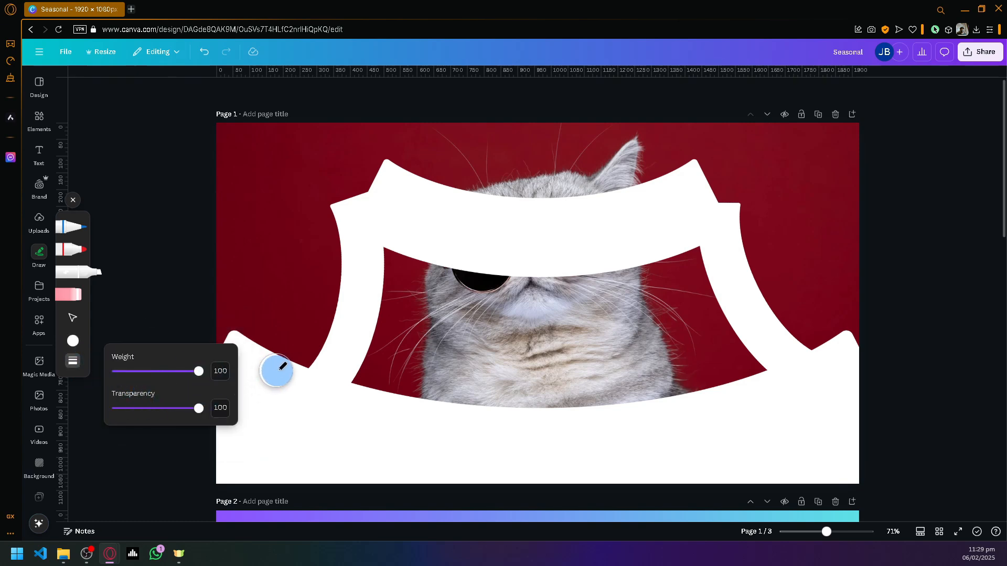
mouse_move(283, 367)
left_mouse_down()
mouse_move(304, 276)
mouse_move(303, 332)
mouse_move(340, 268)
mouse_move(310, 350)
mouse_move(326, 154)
mouse_move(278, 416)
mouse_move(293, 385)
mouse_move(246, 162)
mouse_move(229, 212)
mouse_move(209, 388)
mouse_move(242, 379)
mouse_move(268, 297)
mouse_move(278, 346)
mouse_move(242, 362)
mouse_move(286, 157)
mouse_move(267, 152)
mouse_move(267, 126)
mouse_move(493, 118)
mouse_move(645, 131)
mouse_move(258, 148)
mouse_move(418, 162)
mouse_move(324, 188)
mouse_move(356, 199)
mouse_move(289, 232)
mouse_move(301, 245)
mouse_move(297, 211)
mouse_move(333, 224)
mouse_move(722, 181)
mouse_move(587, 132)
mouse_move(512, 158)
mouse_move(570, 188)
mouse_move(504, 186)
mouse_move(569, 199)
mouse_move(678, 186)
mouse_move(598, 136)
mouse_move(679, 142)
mouse_move(683, 128)
mouse_move(923, 146)
mouse_move(790, 132)
mouse_move(652, 138)
mouse_move(811, 156)
mouse_move(784, 178)
mouse_move(733, 188)
mouse_move(758, 206)
mouse_move(741, 199)
mouse_move(783, 309)
mouse_move(815, 357)
mouse_move(753, 221)
mouse_move(829, 303)
mouse_move(858, 365)
mouse_move(774, 213)
mouse_move(807, 229)
mouse_move(806, 189)
mouse_move(773, 145)
mouse_move(792, 167)
mouse_move(825, 132)
mouse_move(815, 141)
mouse_move(828, 138)
mouse_move(843, 171)
mouse_move(828, 217)
mouse_move(840, 162)
mouse_move(848, 177)
mouse_move(825, 110)
mouse_move(856, 261)
left_mouse_up()
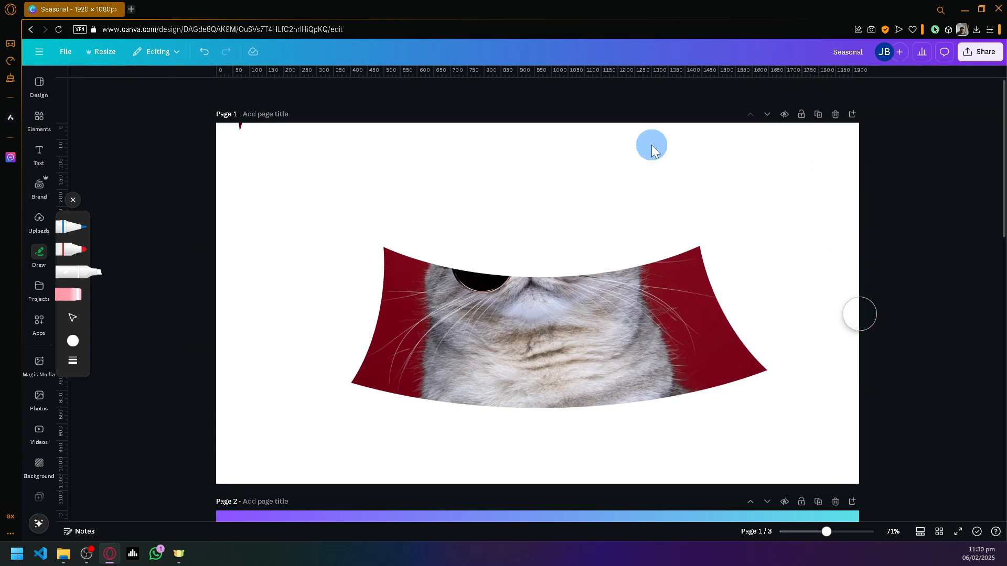
left_click_drag(269, 133, 220, 122)
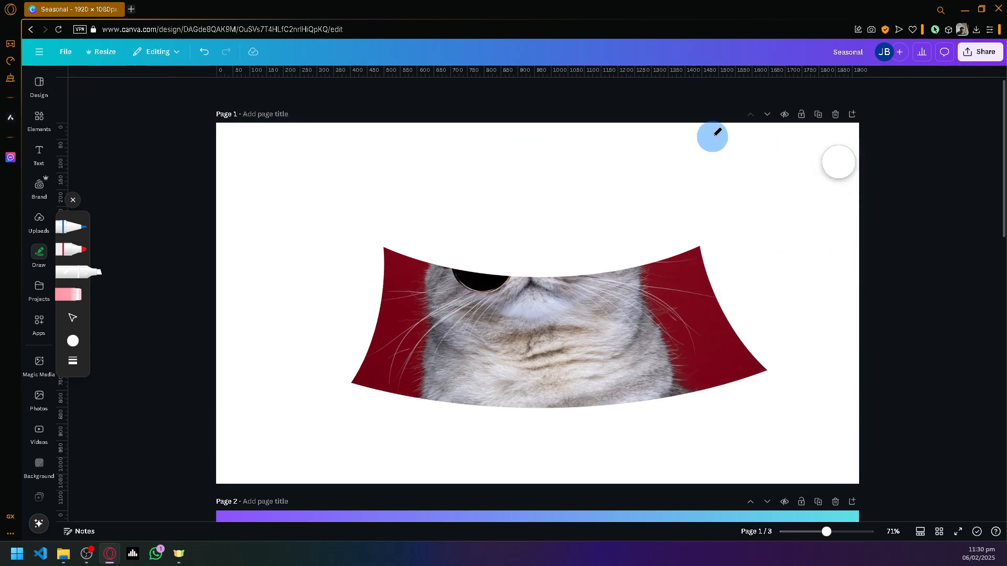
- Download only page 1 of the design as a PNG file
left_click(977, 54)
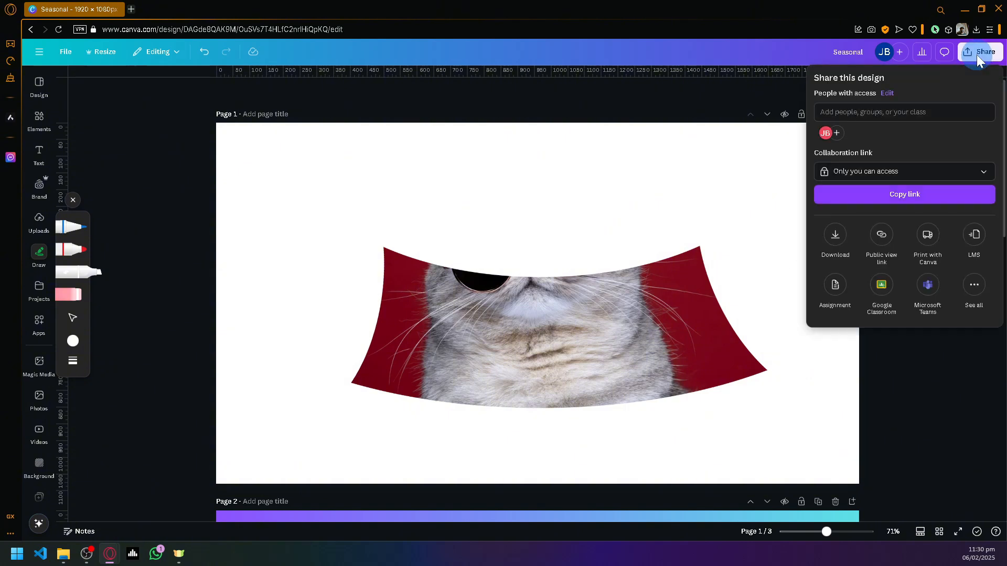
left_click(841, 236)
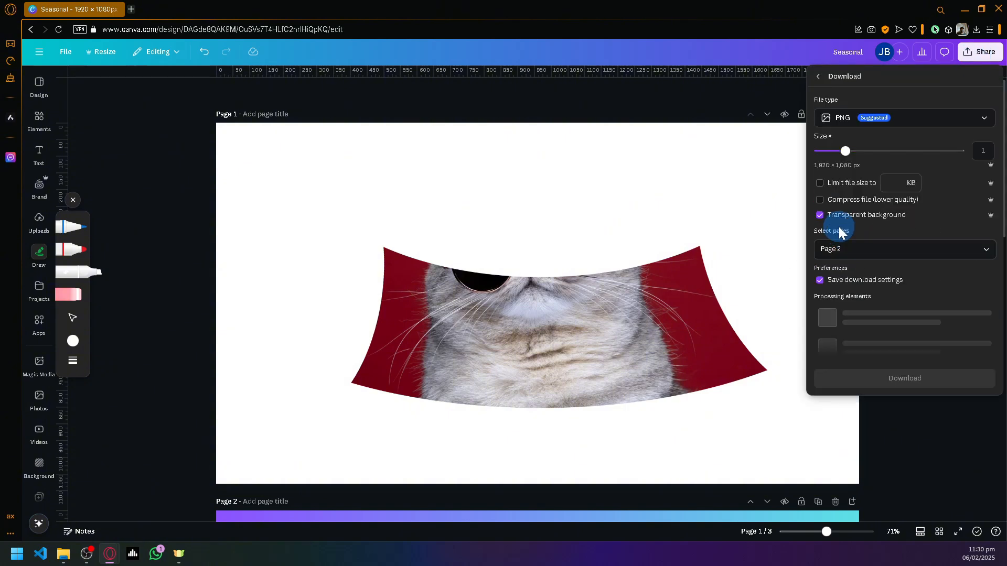
left_click(825, 248)
type("2")
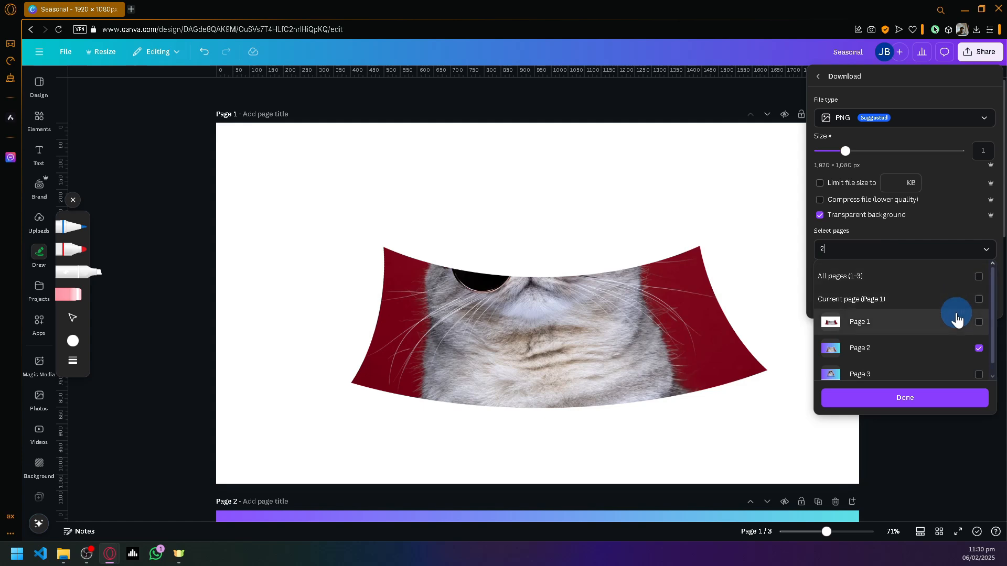
left_click(892, 321)
left_click(962, 348)
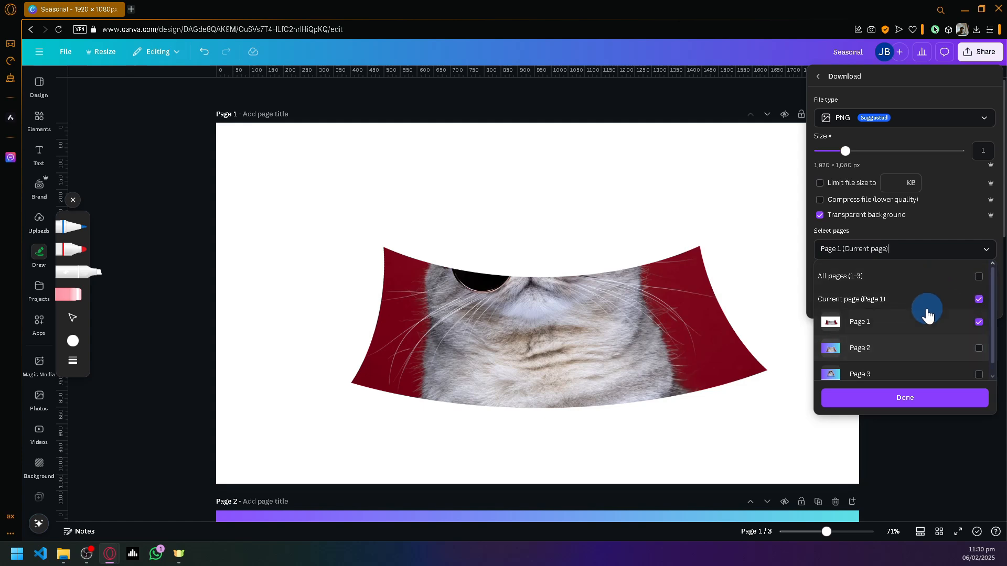
left_click(908, 252)
left_click(884, 309)
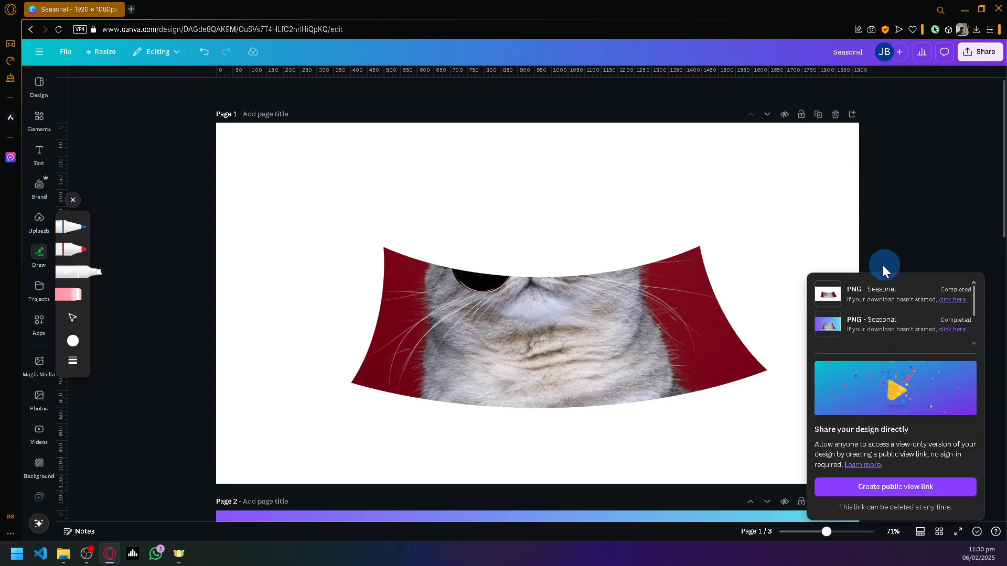
- Exit drawing mode and delete the old outlined cat cutout from page 2
scroll(834, 197, "down", 6)
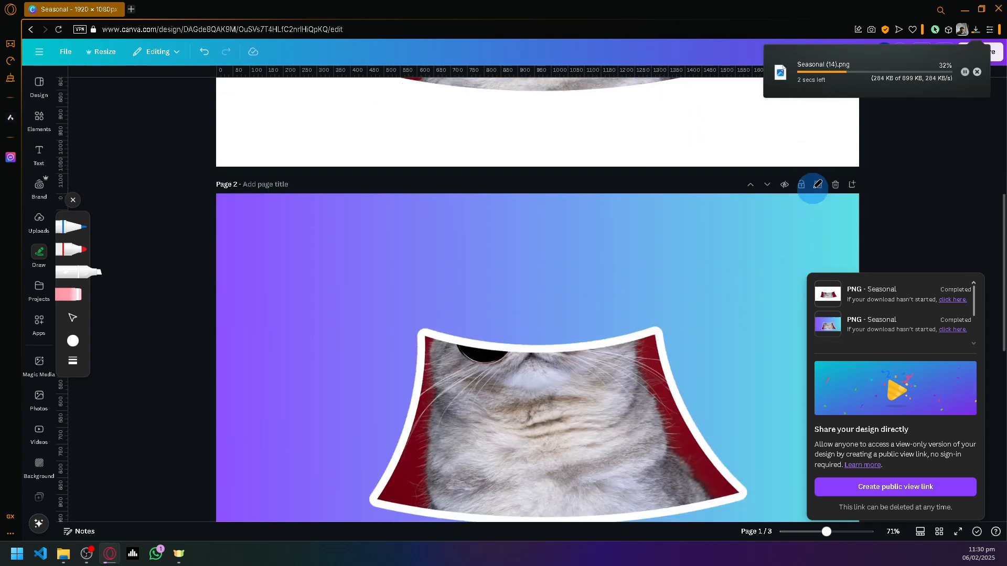
scroll(817, 181, "up", 5)
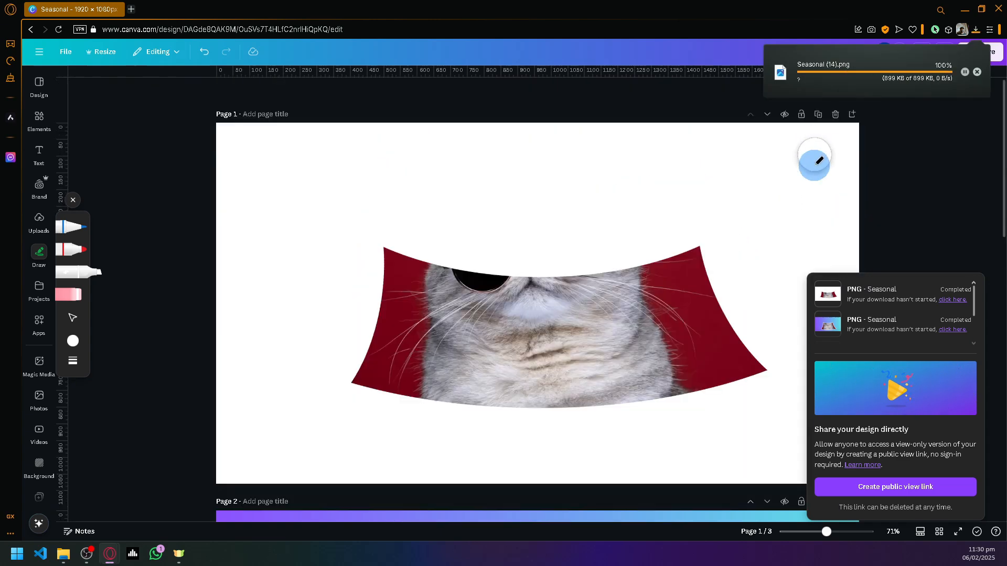
scroll(814, 174, "down", 4)
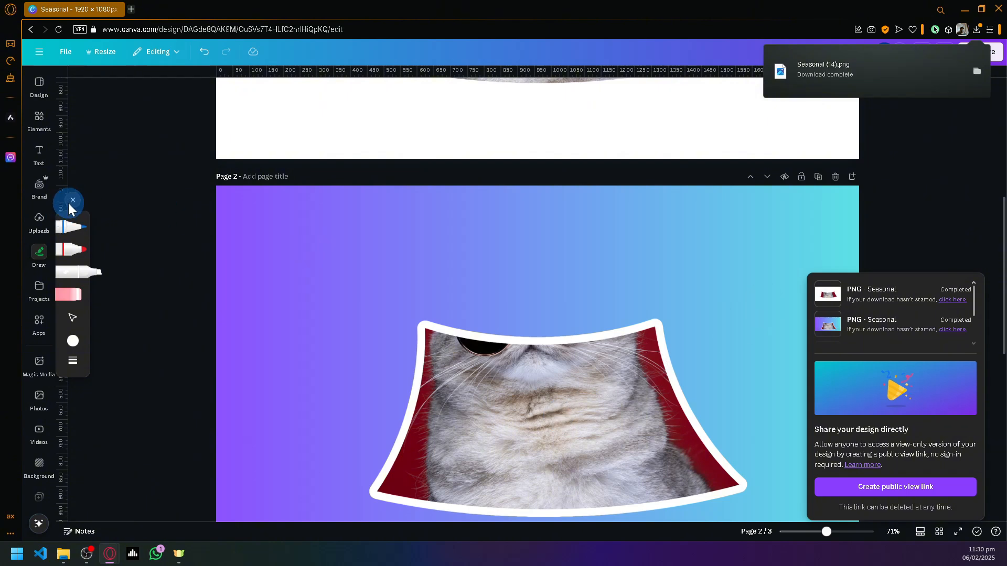
left_click(73, 200)
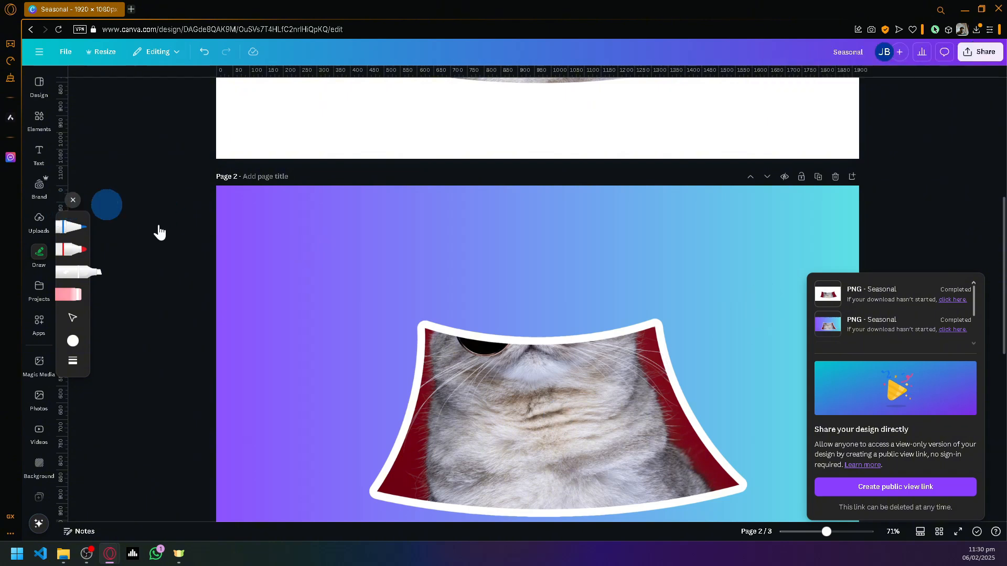
left_click(587, 386)
key("Delete")
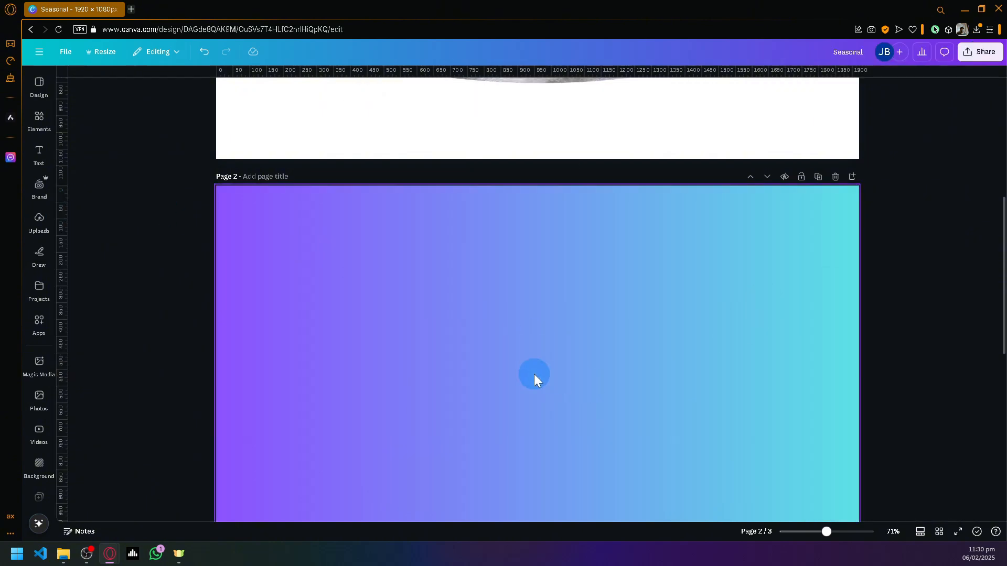
left_click(659, 291)
key("Delete")
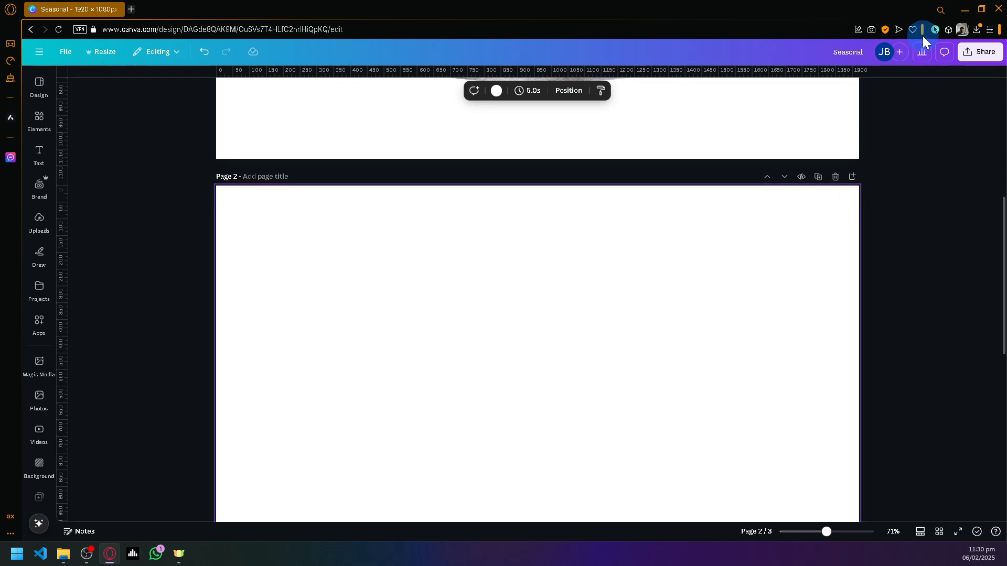
left_click(979, 30)
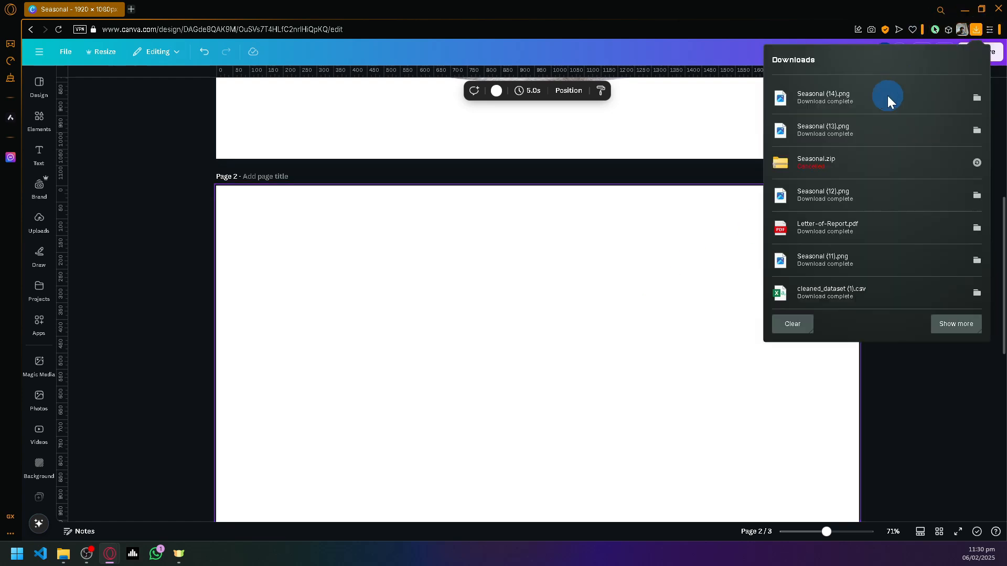
left_click(603, 257)
key("ctrl+z")
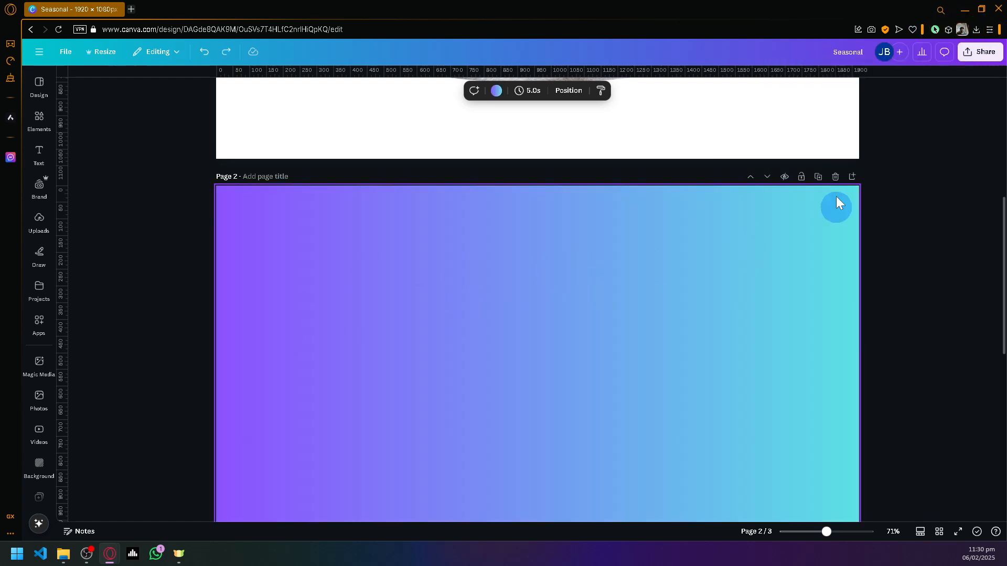
- Place the downloaded image Seasonal (14).png onto the gradient background of page 2
left_click(977, 29)
left_click_drag(911, 106, 567, 304)
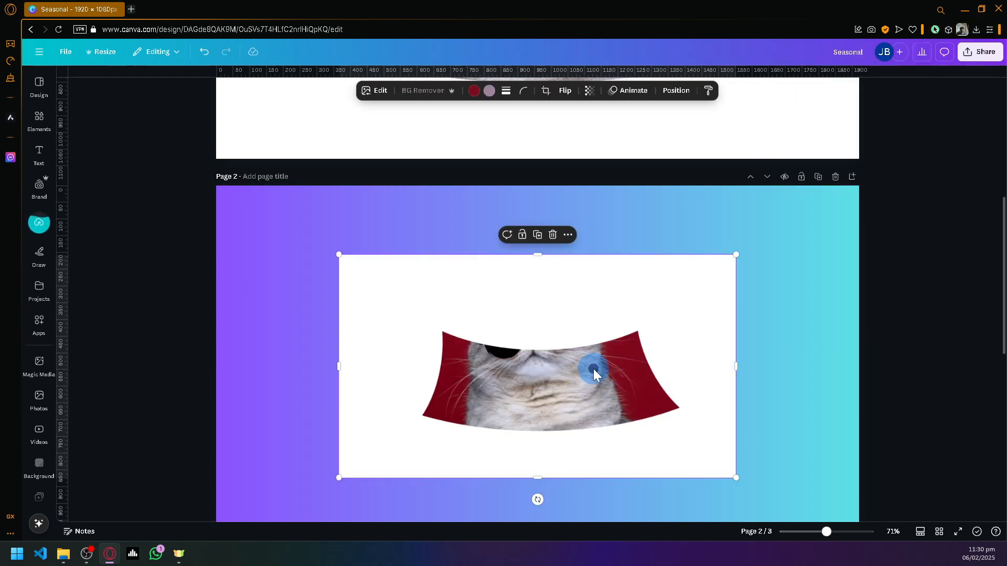
- Remove the white background from the placed image and enlarge it to fill page 2
left_click_drag(589, 367, 552, 345)
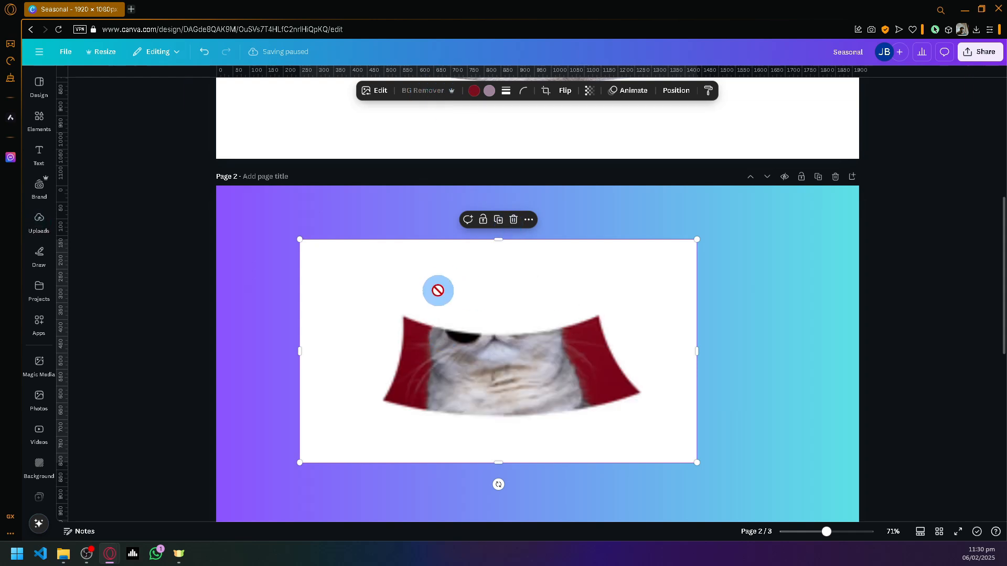
left_click(432, 90)
left_click_drag(608, 374, 574, 347)
scroll(604, 336, "down", 2)
left_click_drag(611, 303, 859, 443)
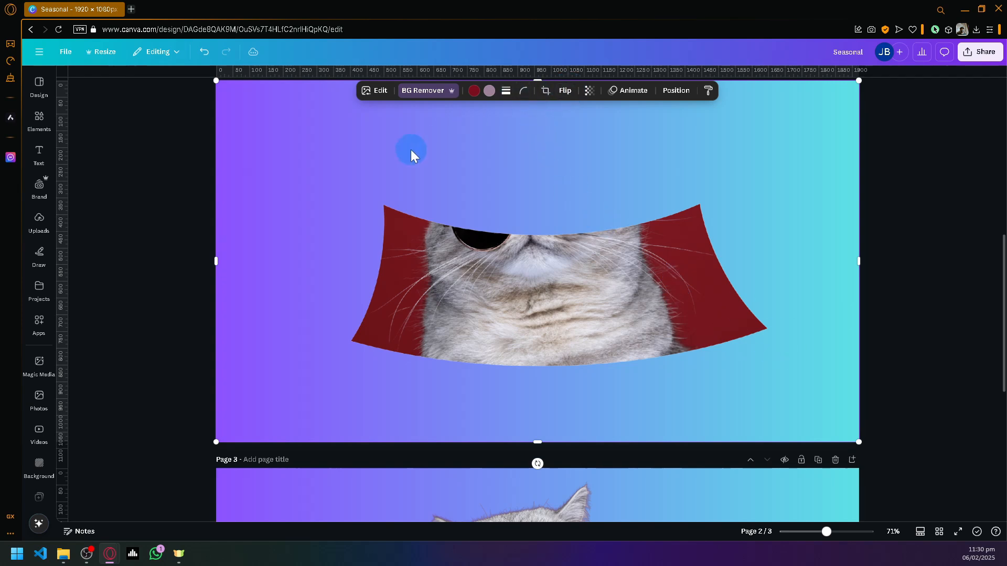
- Add an Outline shadow effect to the curved cat cutout in white with size 12
left_click(381, 92)
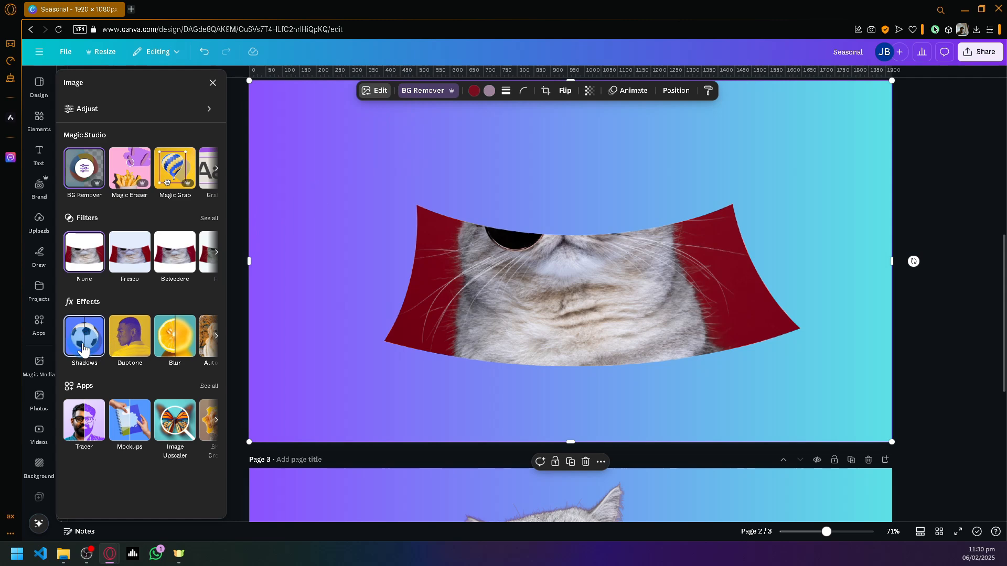
left_click(84, 346)
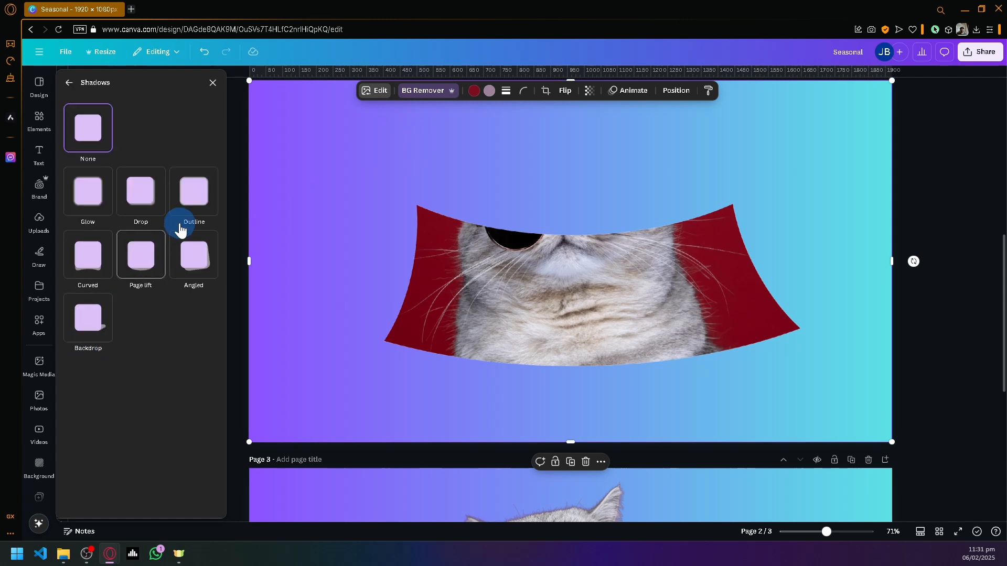
left_click(195, 197)
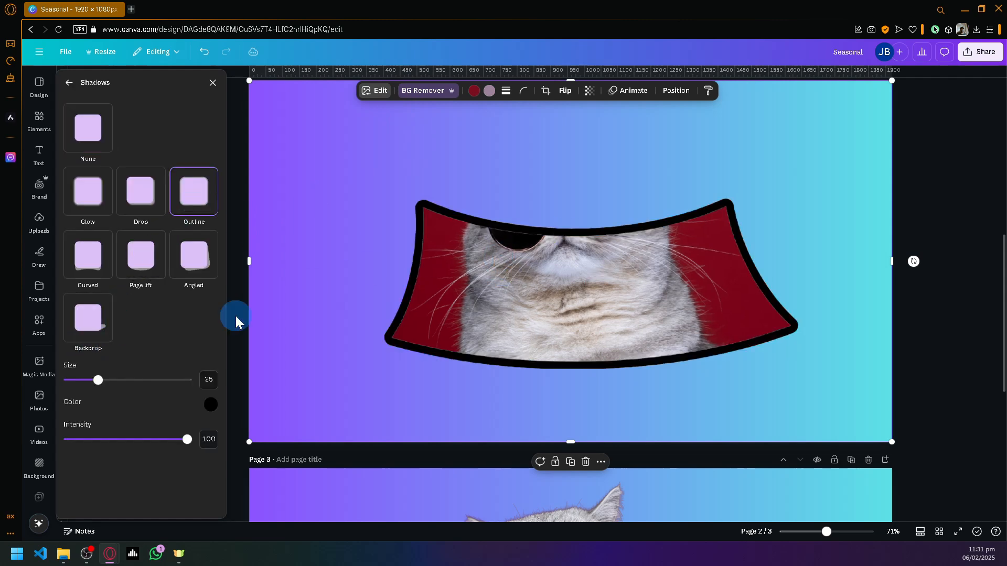
left_click(209, 416)
mouse_move(225, 447)
left_mouse_down()
mouse_move(201, 412)
mouse_move(171, 441)
mouse_move(95, 441)
mouse_move(247, 441)
left_mouse_up()
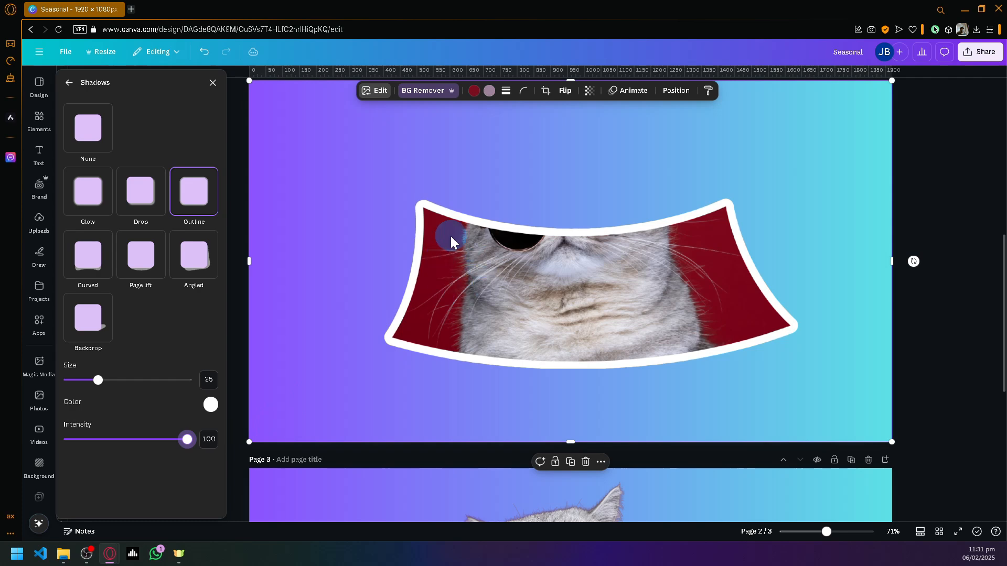
left_click(87, 380)
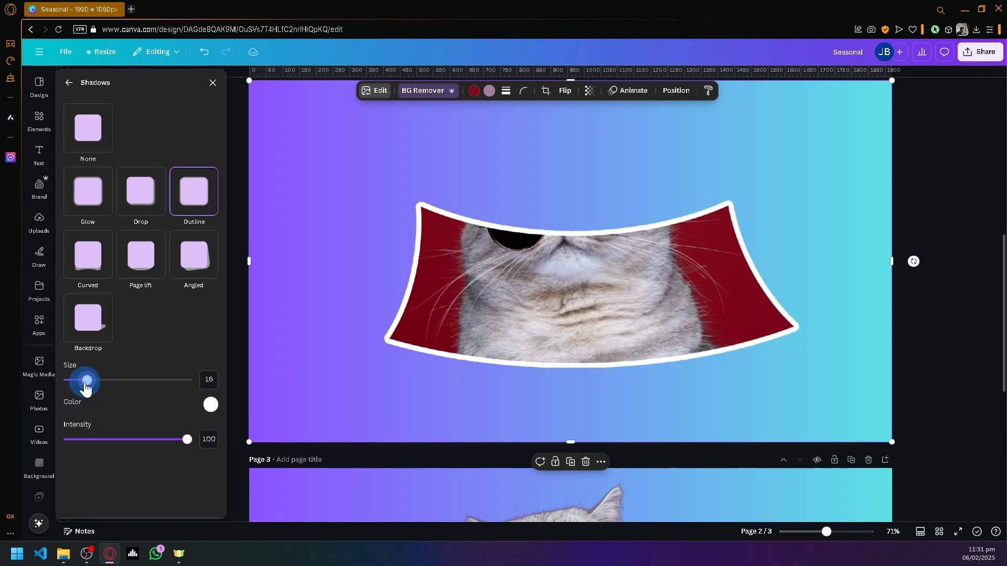
left_click_drag(87, 388, 82, 382)
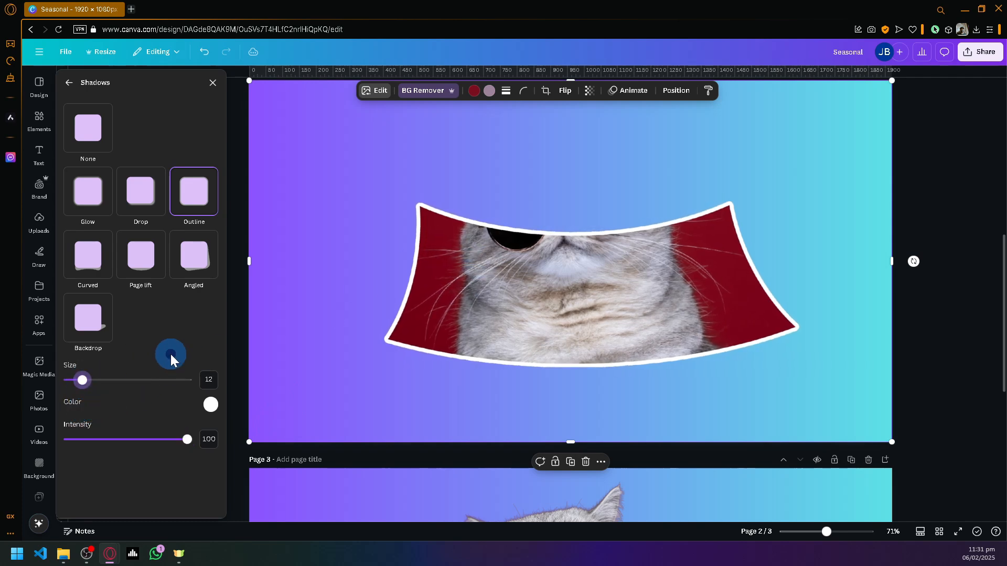
left_click(952, 213)
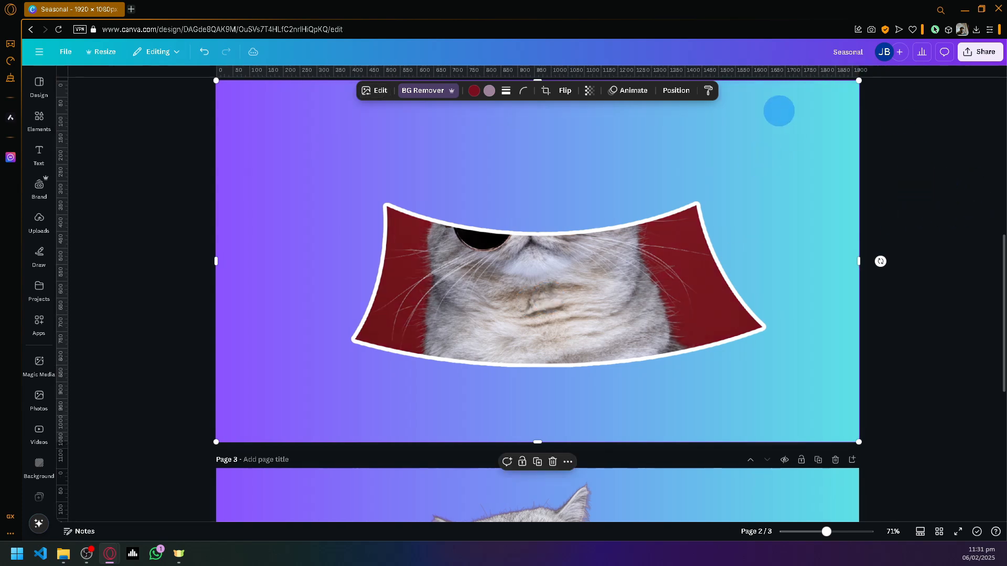
- Download only page 2 of the design as a PNG file
left_click(977, 51)
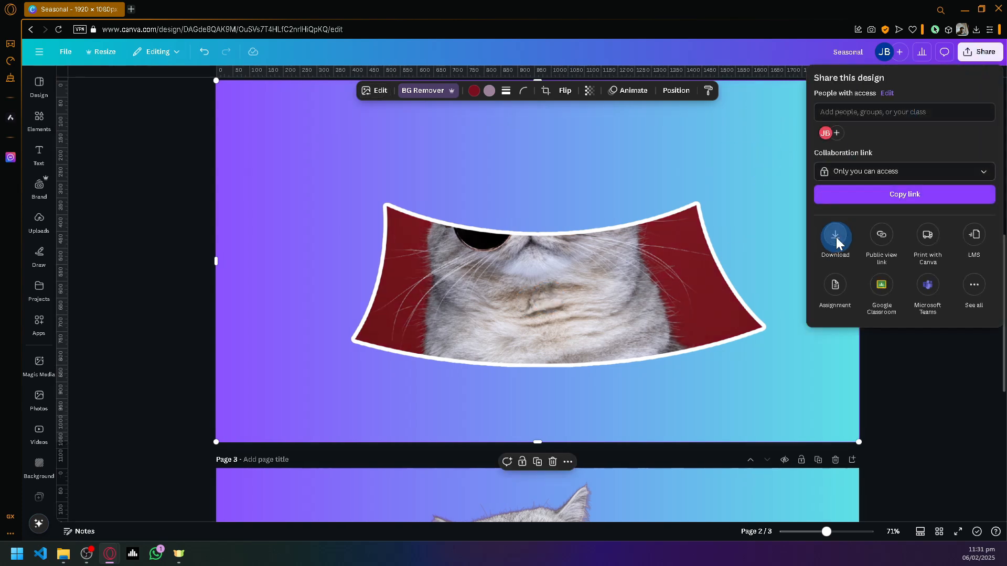
left_click(836, 239)
left_click(866, 252)
left_click(944, 327)
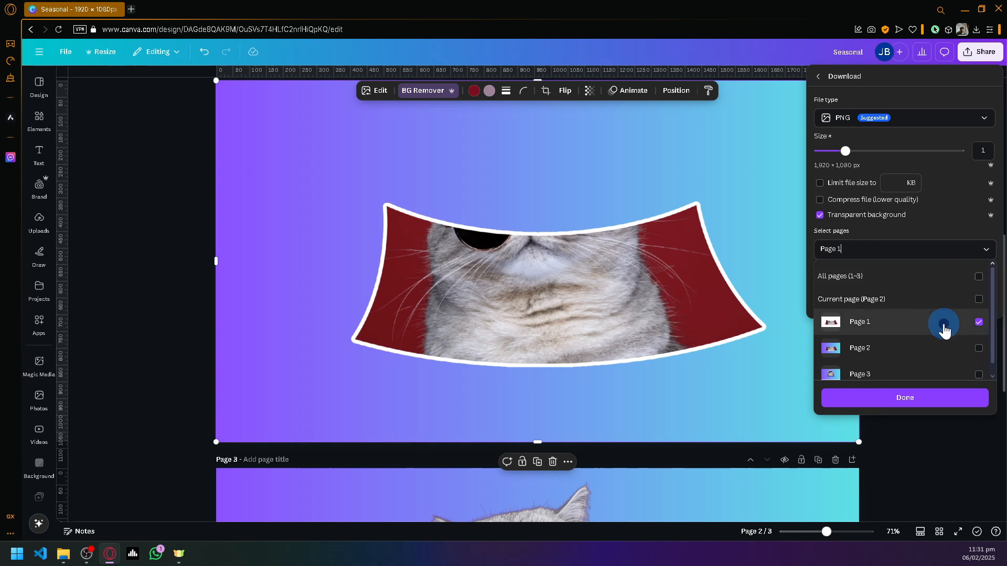
left_click(944, 349)
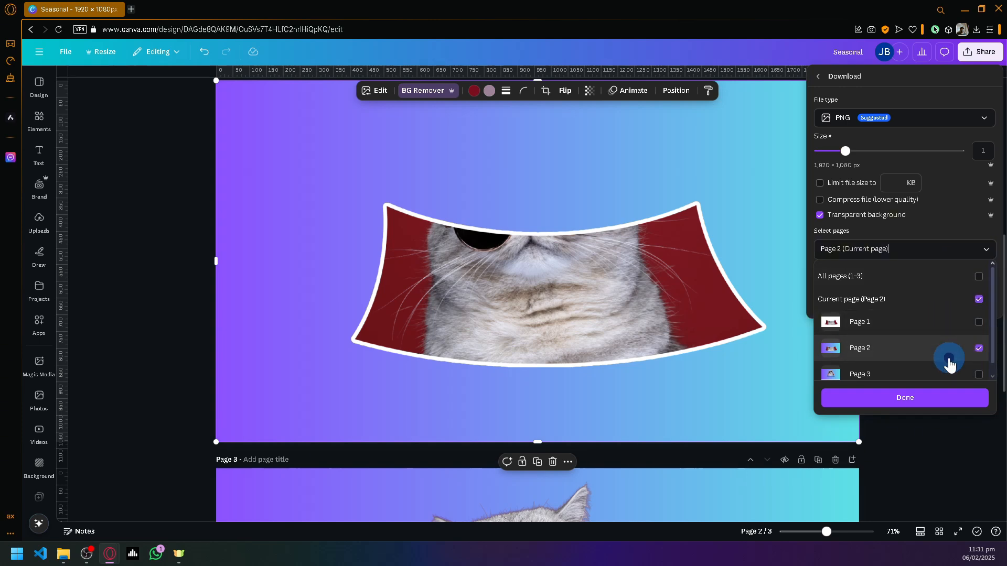
left_click(887, 231)
left_click(864, 304)
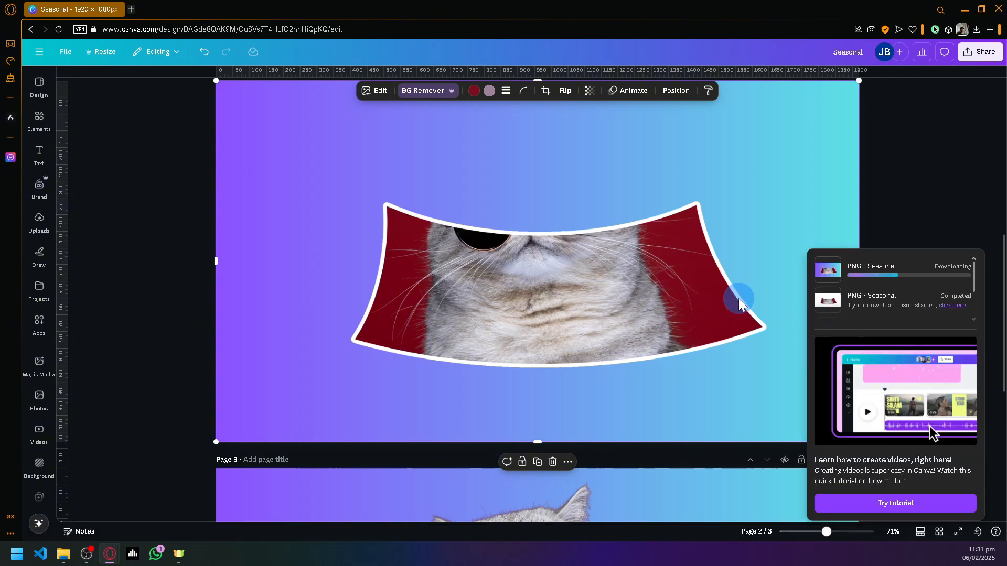
- Delete the outlined cutout from page 2 and place the downloaded Seasonal (15).png on the gradient
left_click(587, 295)
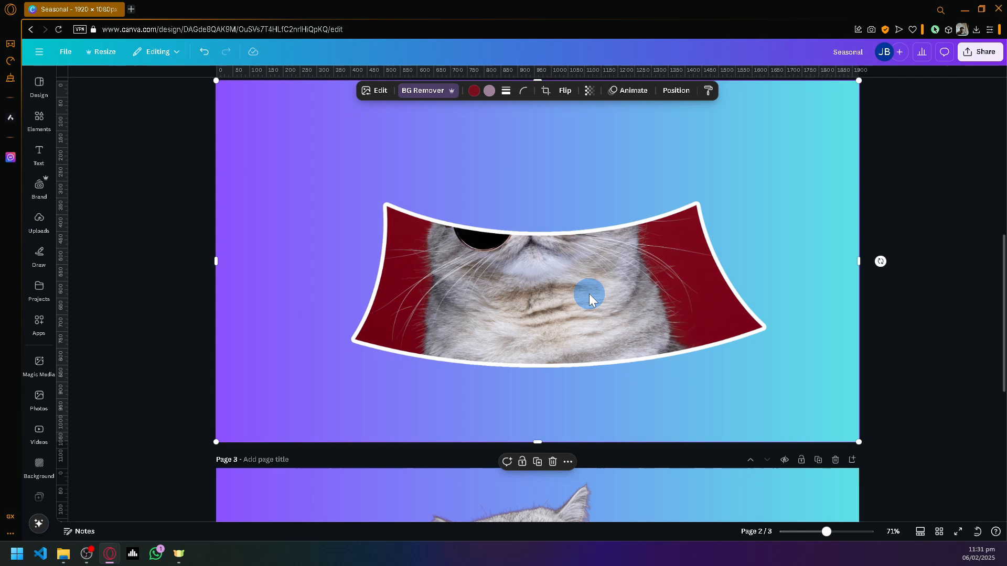
left_click_drag(540, 263, 505, 278)
key("Delete")
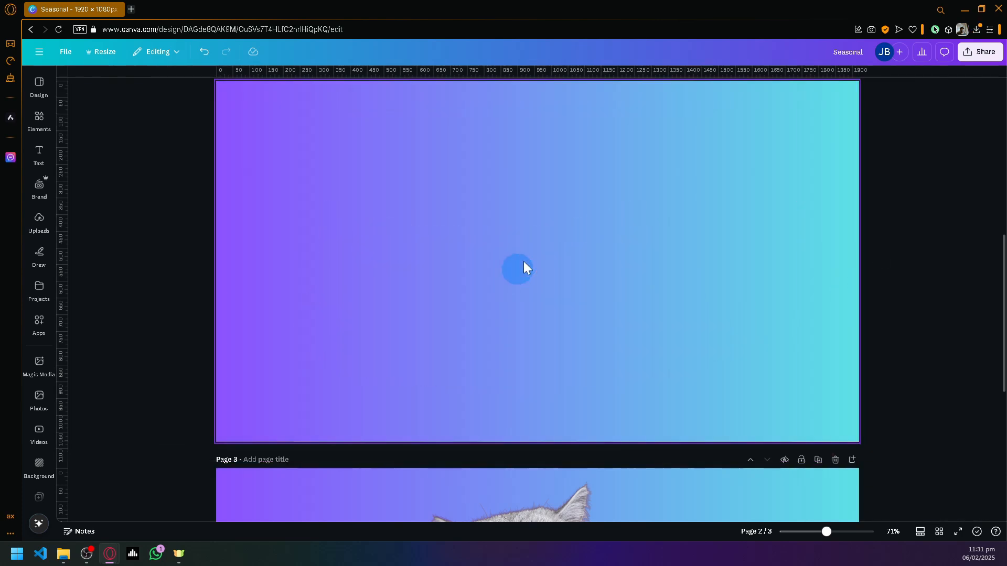
left_click(974, 30)
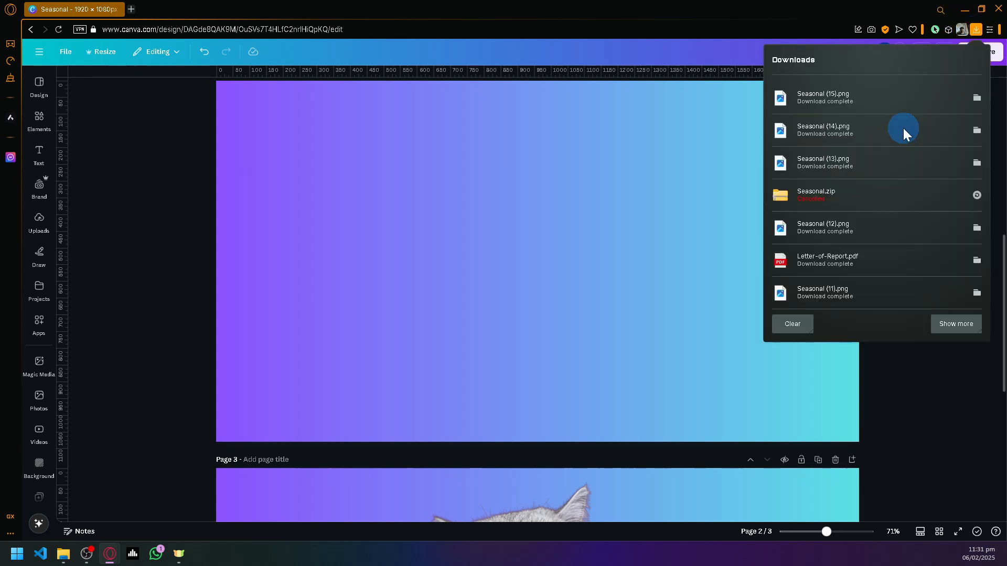
left_click_drag(883, 90, 569, 197)
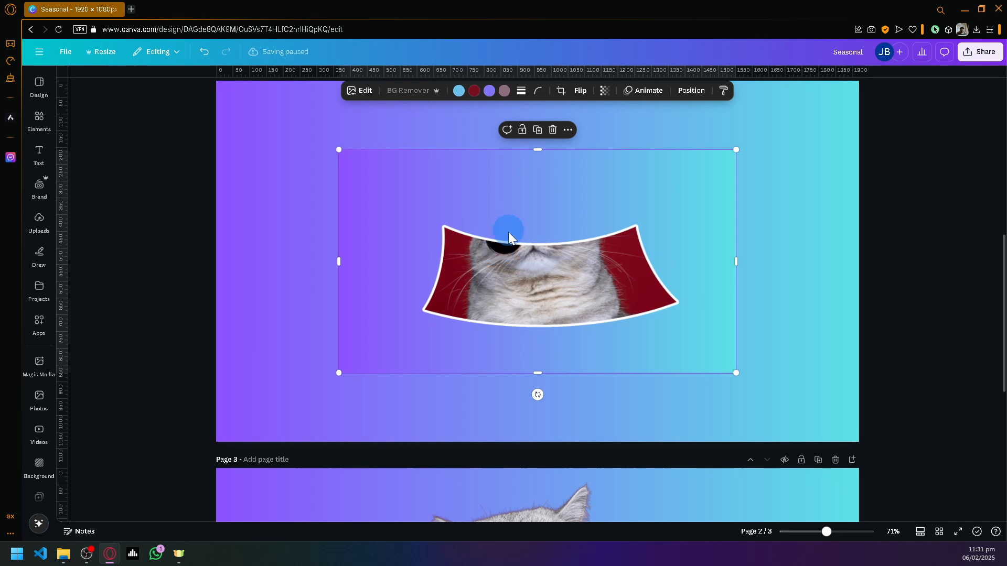
- Remove the gradient background from the Seasonal (15).png image and enlarge the cutout to cover page 2
left_click_drag(507, 229, 462, 211)
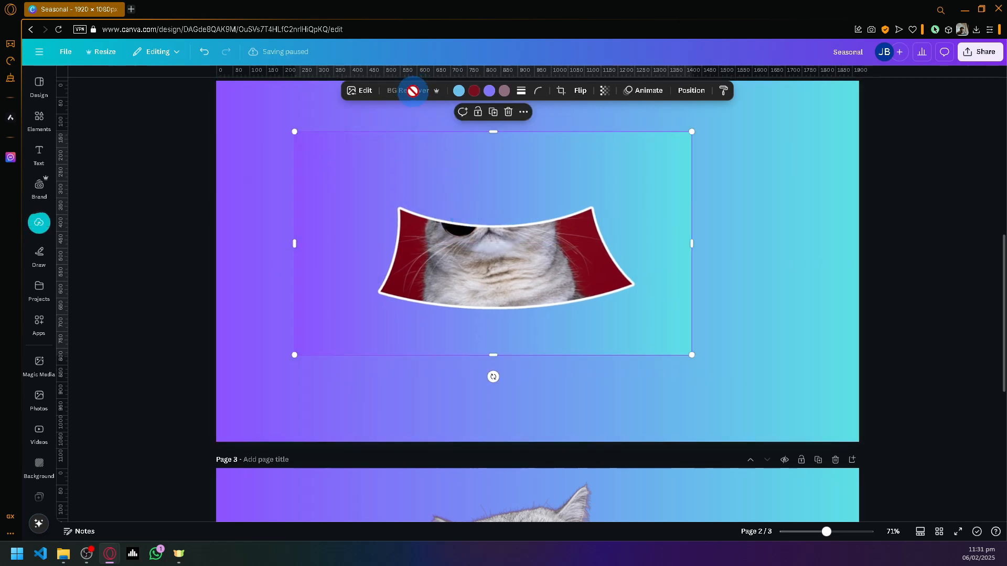
left_click(455, 260)
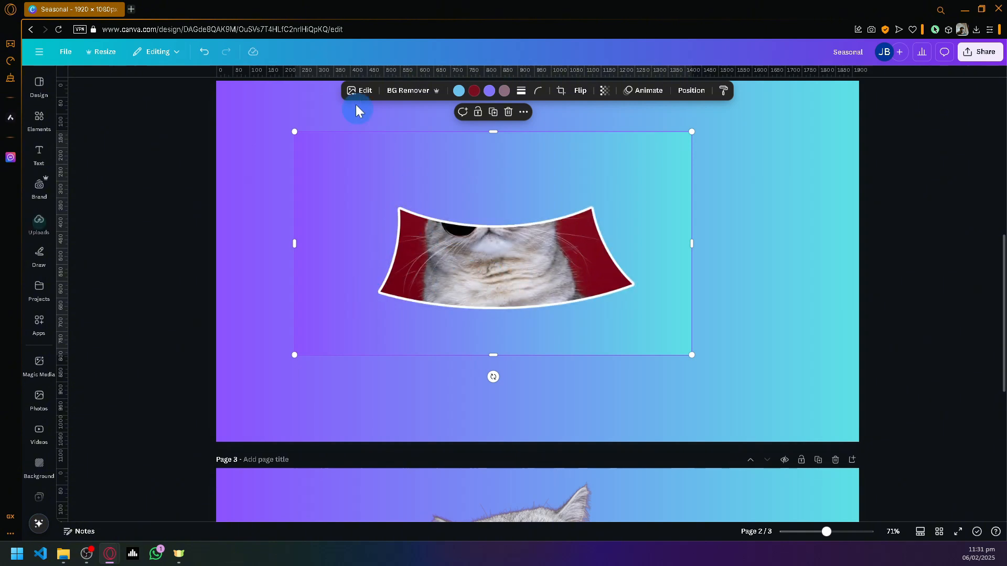
left_click(527, 286)
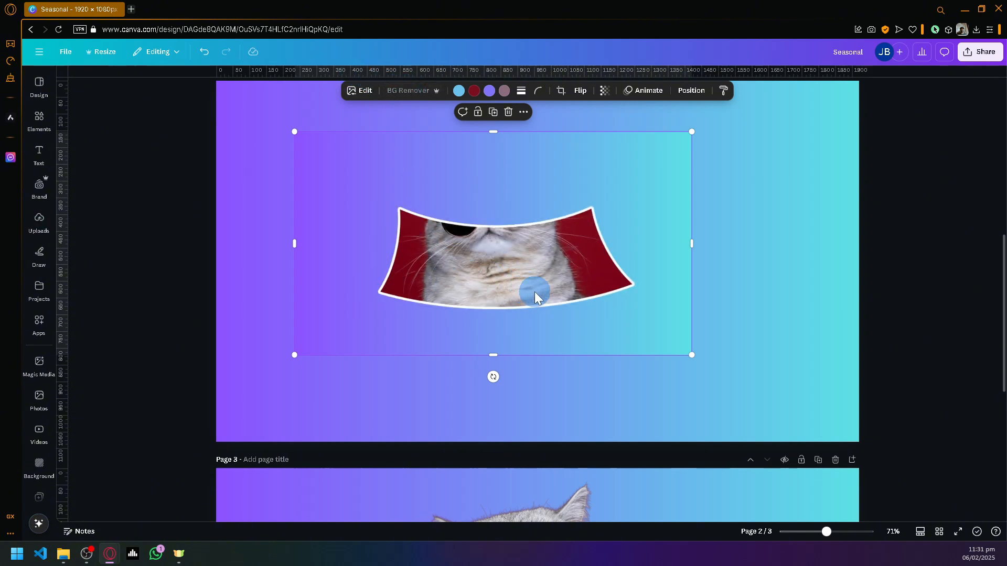
left_click_drag(539, 292, 461, 241)
left_click_drag(613, 304, 870, 420)
left_click(616, 300)
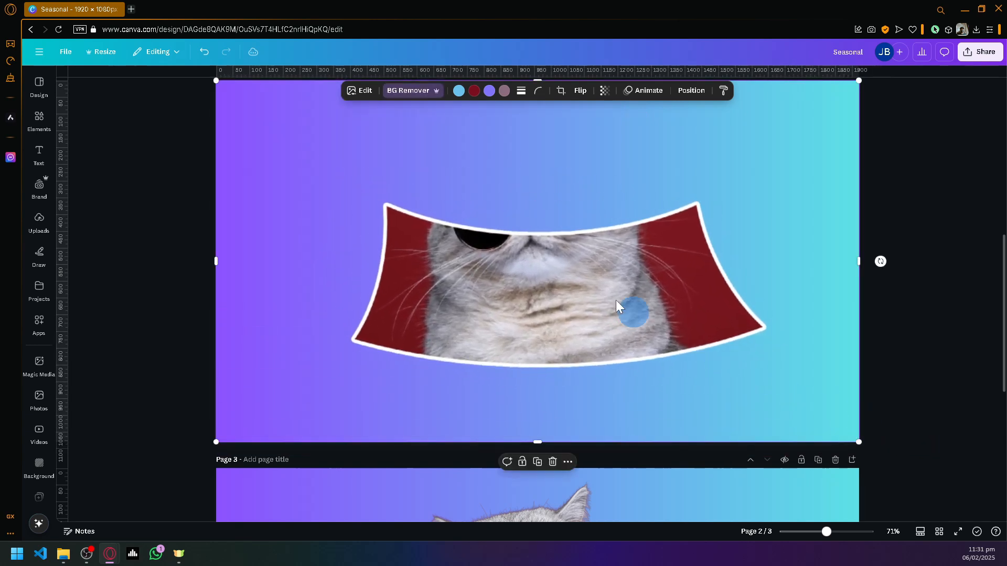
- Apply a Curved shadow with curve 100 to the outlined cutout and move it lower on page 2
left_click(367, 91)
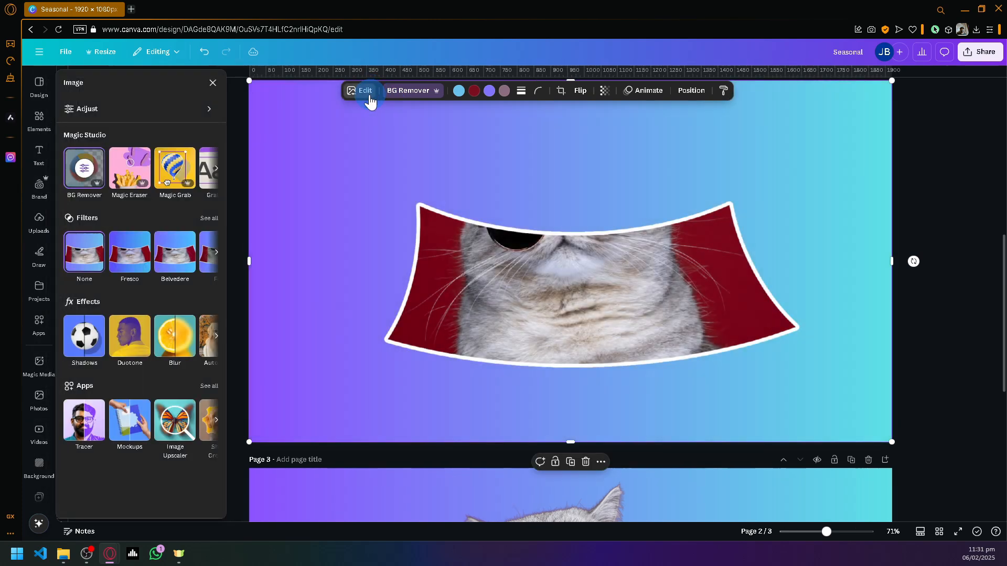
left_click(93, 346)
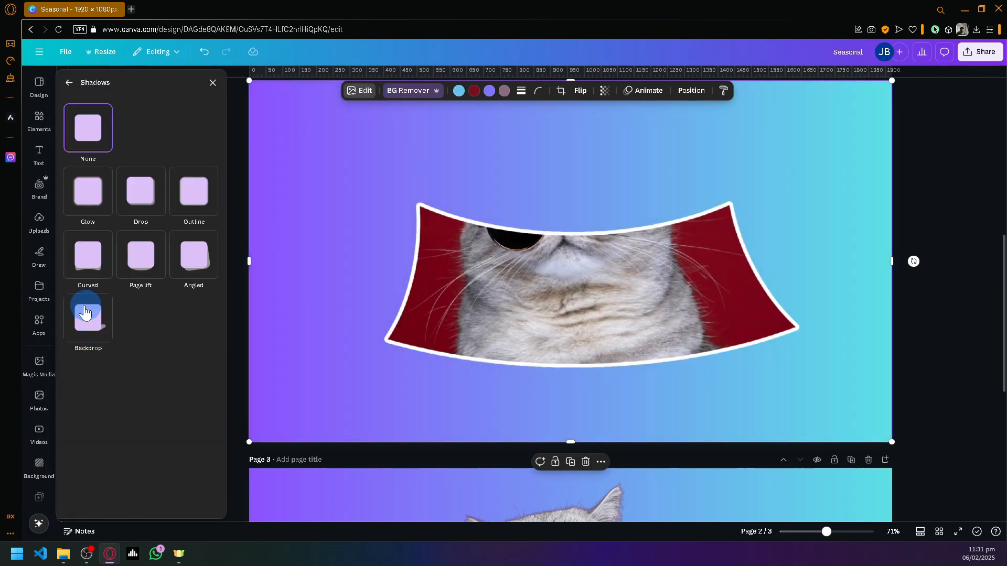
left_click(87, 248)
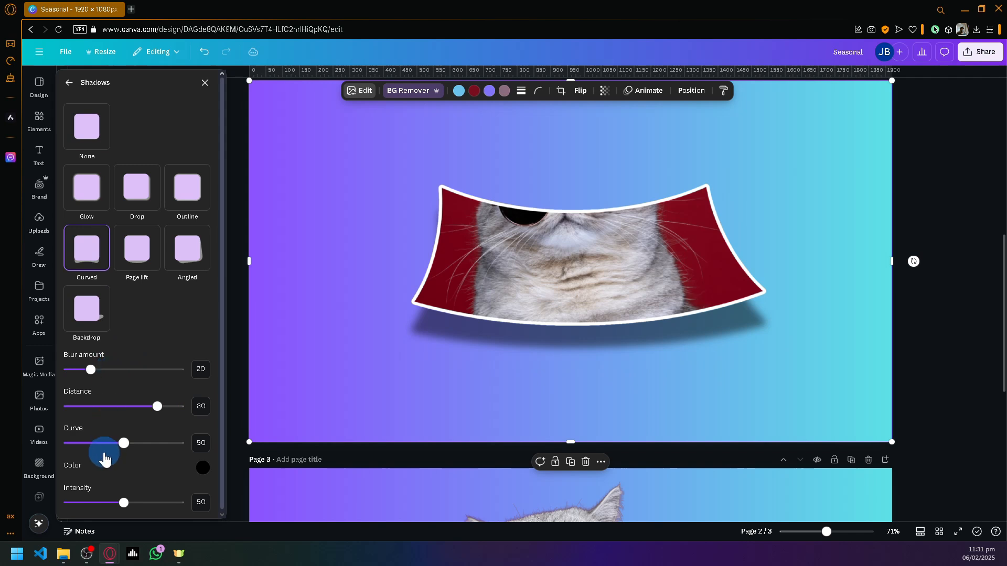
left_click(105, 444)
left_click_drag(194, 446, 283, 437)
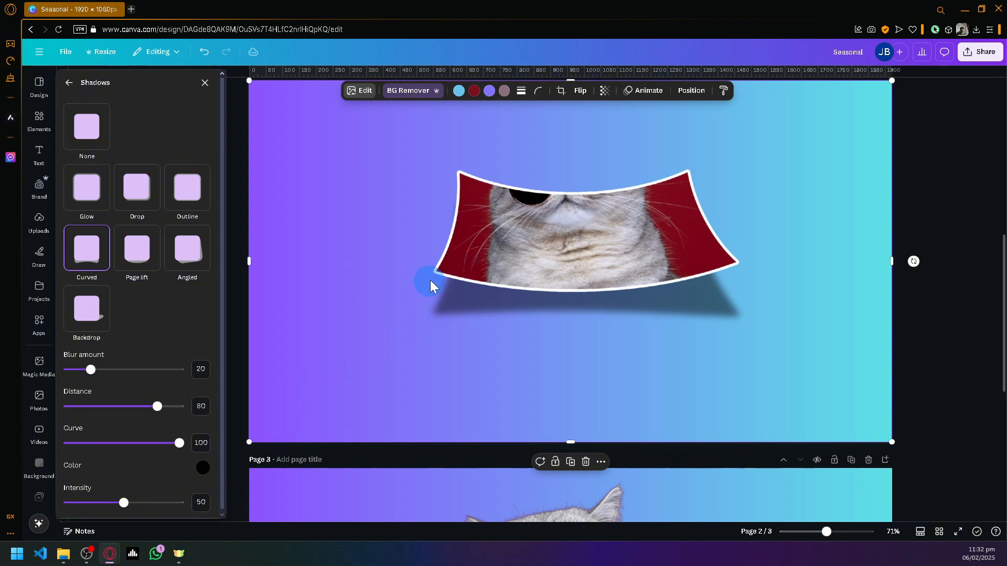
scroll(579, 326, "up", 2)
left_click(930, 313)
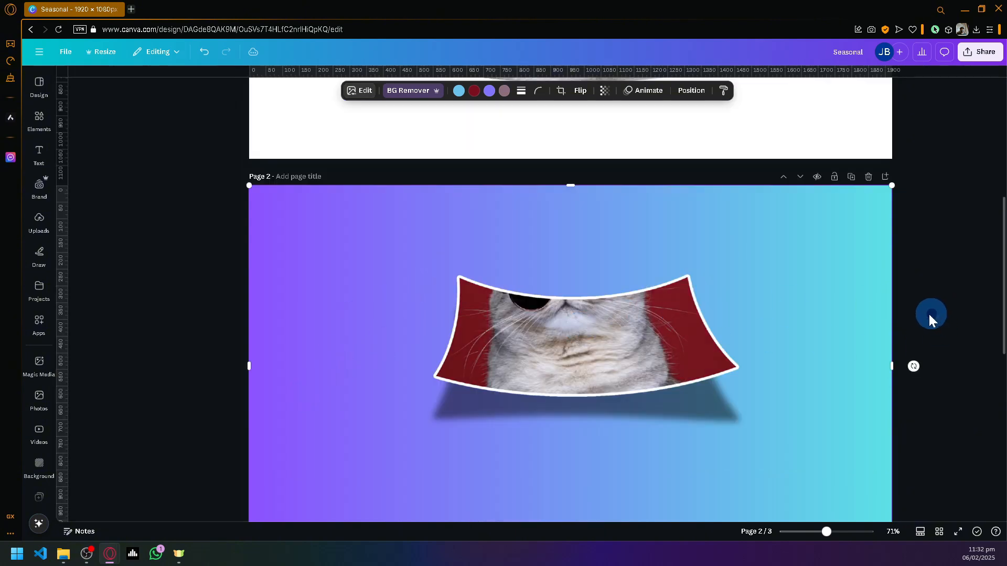
left_click_drag(606, 347, 608, 403)
scroll(881, 330, "down", 2)
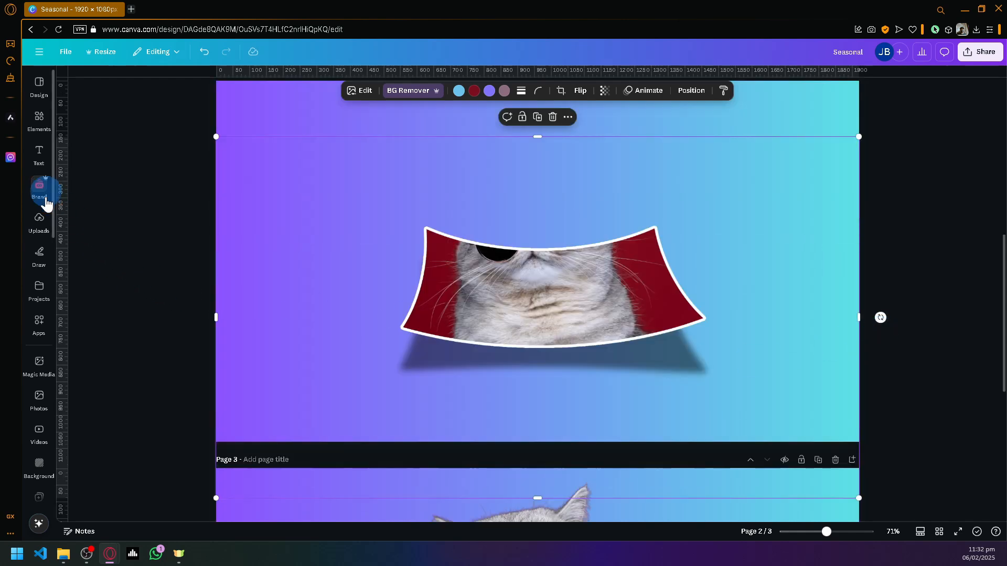
- Insert the original uploaded photo of the cat with sunglasses on page 2 and remove its background
left_click(41, 225)
left_click(109, 278)
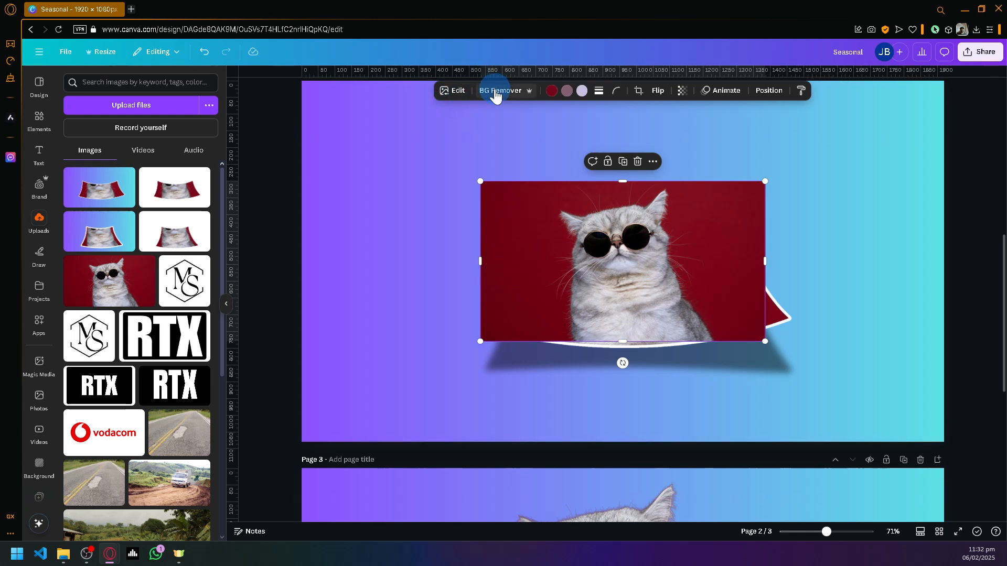
left_click(496, 93)
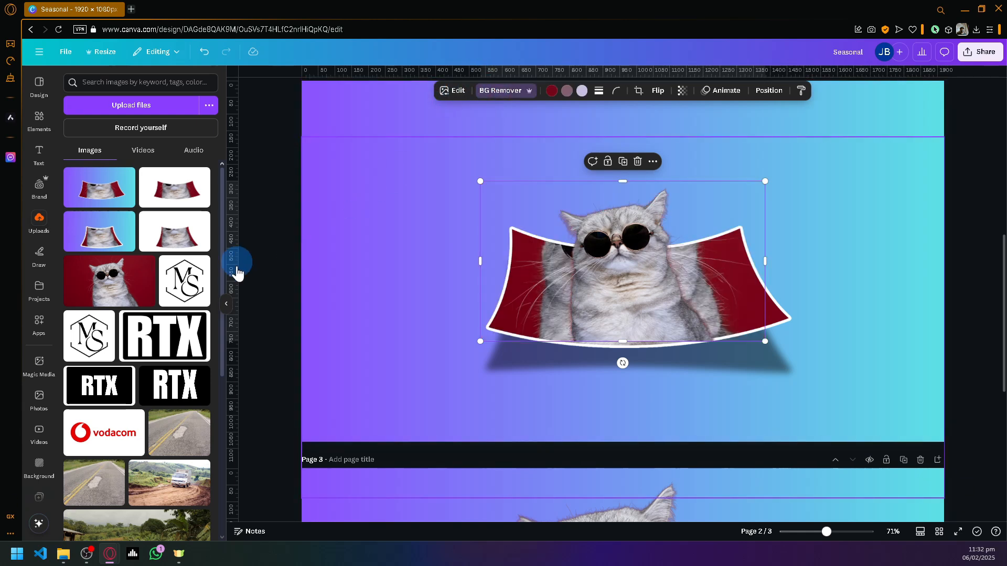
left_click(224, 302)
- Enlarge and position the full cat cutout over the curved frame so its body matches the cat inside
left_click_drag(571, 277, 533, 218)
left_click_drag(640, 284, 690, 374)
left_click_drag(602, 324, 572, 338)
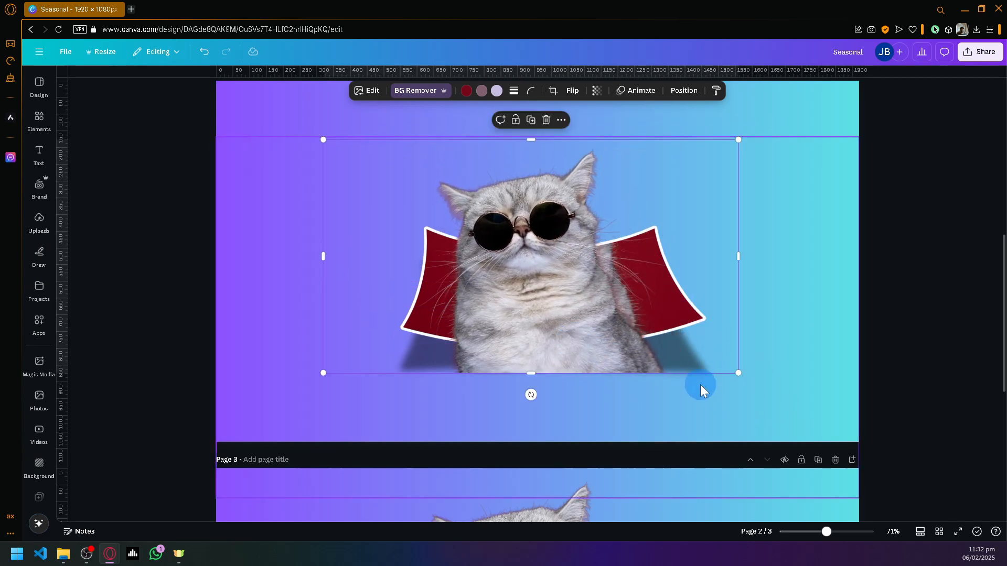
left_click_drag(735, 373, 762, 394)
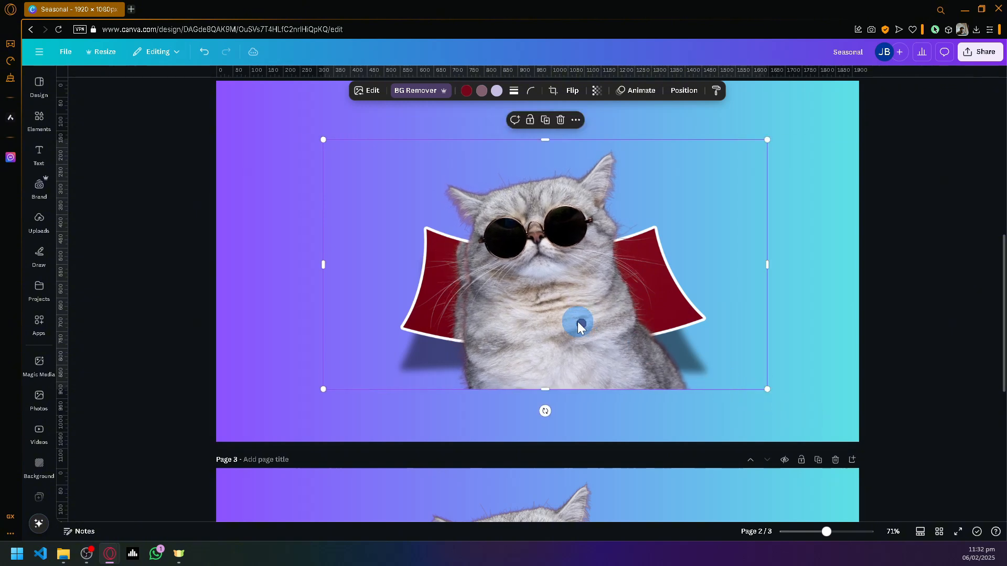
mouse_move(577, 322)
left_mouse_down()
mouse_move(564, 315)
mouse_move(575, 319)
left_mouse_up()
left_click_drag(758, 383, 765, 390)
- Crop the full cat's lower part to end above the frame's lower border and nudge it into alignment
left_click(585, 370)
left_click_drag(585, 370, 542, 314)
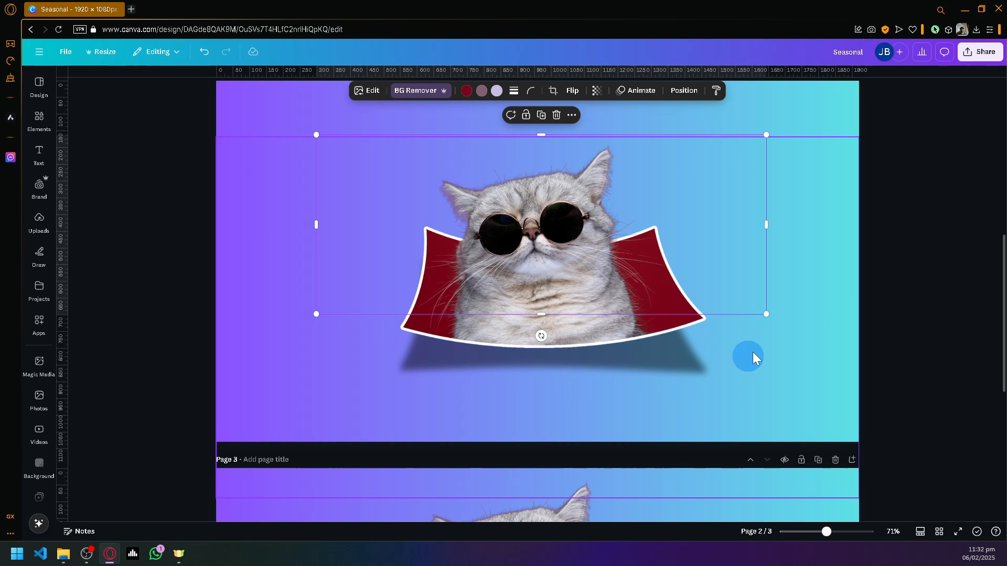
left_click(906, 303)
left_click(539, 273)
left_click_drag(538, 273, 535, 274)
left_click(921, 266)
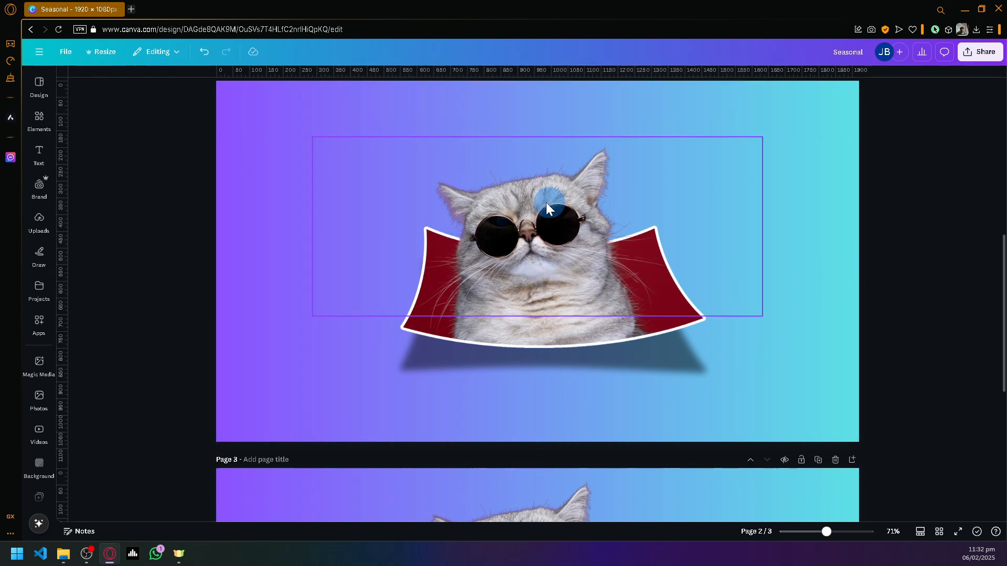
scroll(848, 313, "down", 2)
scroll(845, 307, "down", 2)
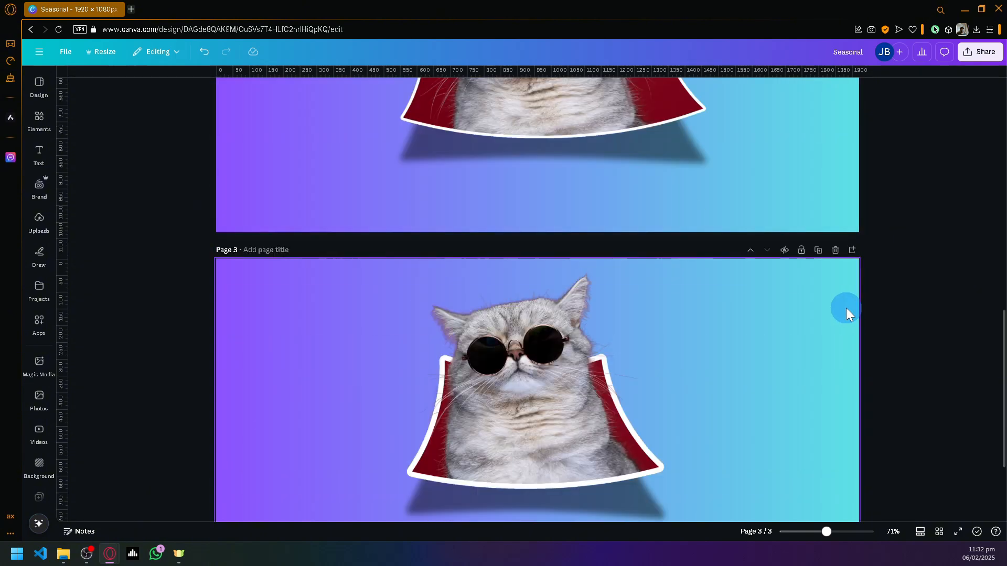
scroll(736, 319, "down", 2)
scroll(583, 311, "up", 2)
scroll(583, 311, "up", 6)
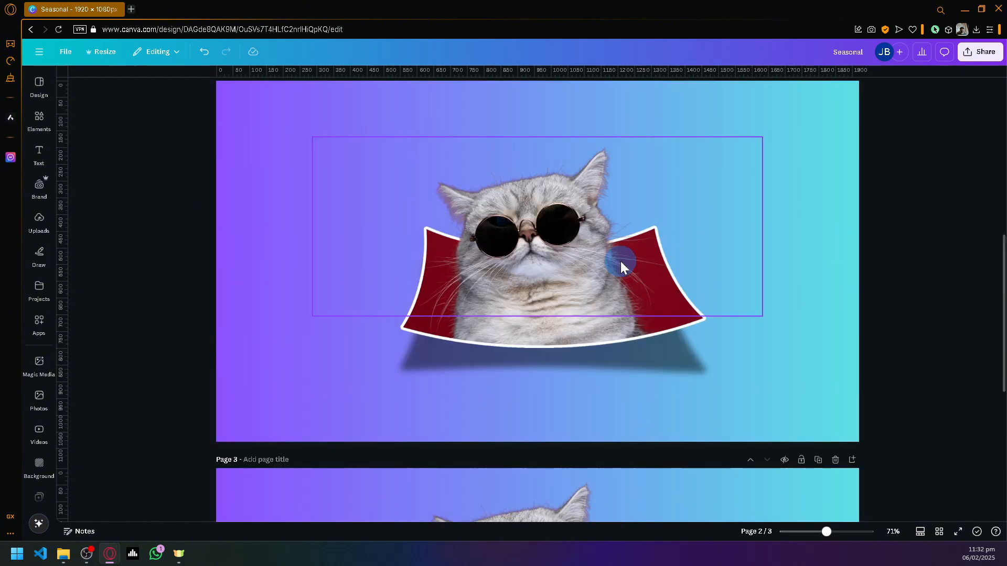
- Compare the finished cat pop-out on page 2 with the version on page 3
scroll(710, 407, "down", 6)
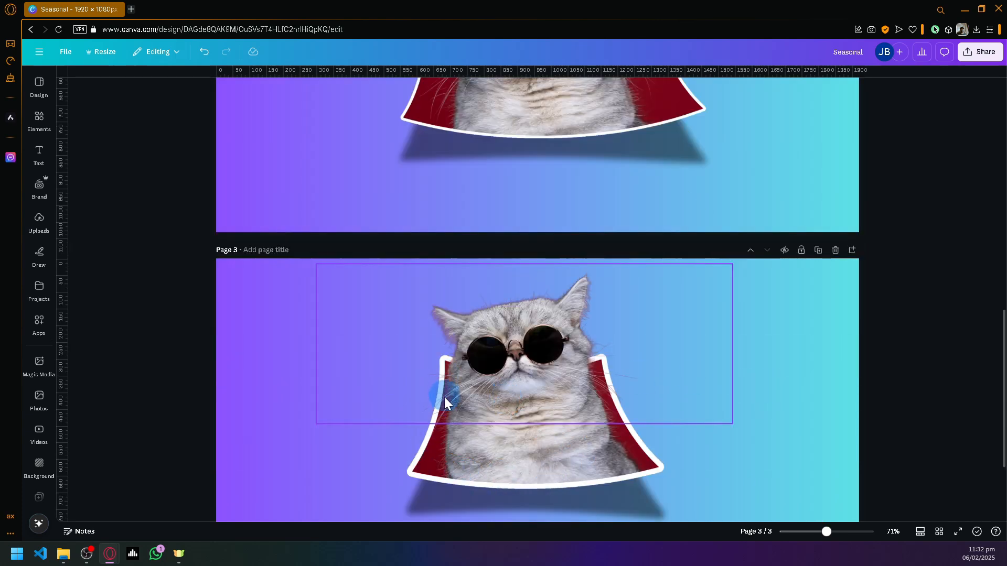
scroll(430, 394, "up", 4)
scroll(473, 394, "down", 5)
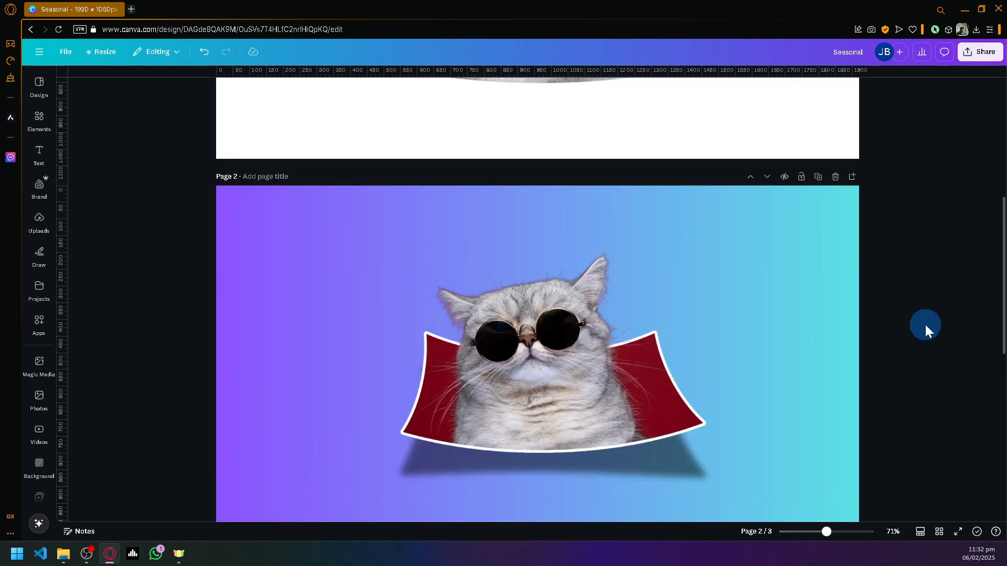
scroll(931, 321, "up", 5)
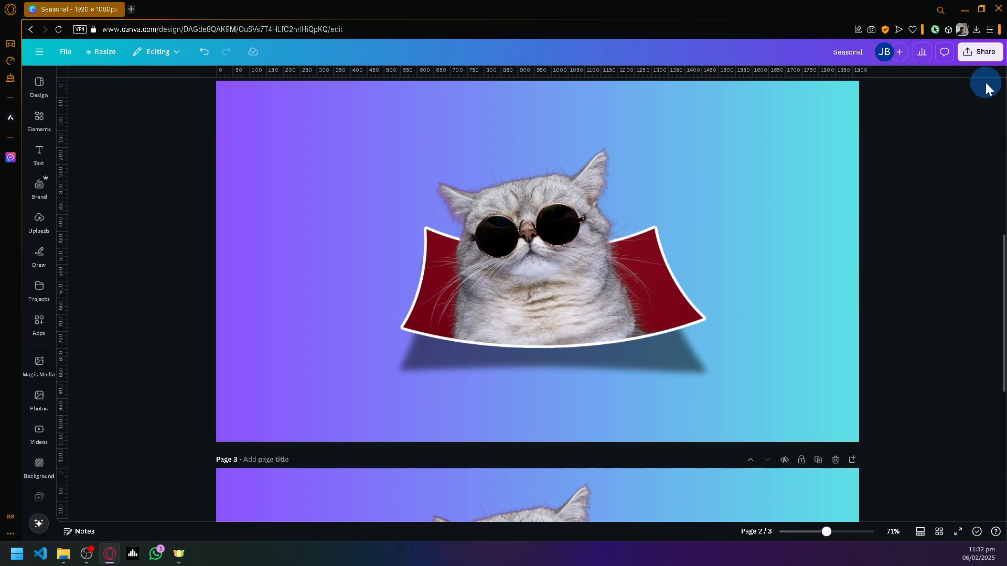
scroll(924, 111, "down", 5)
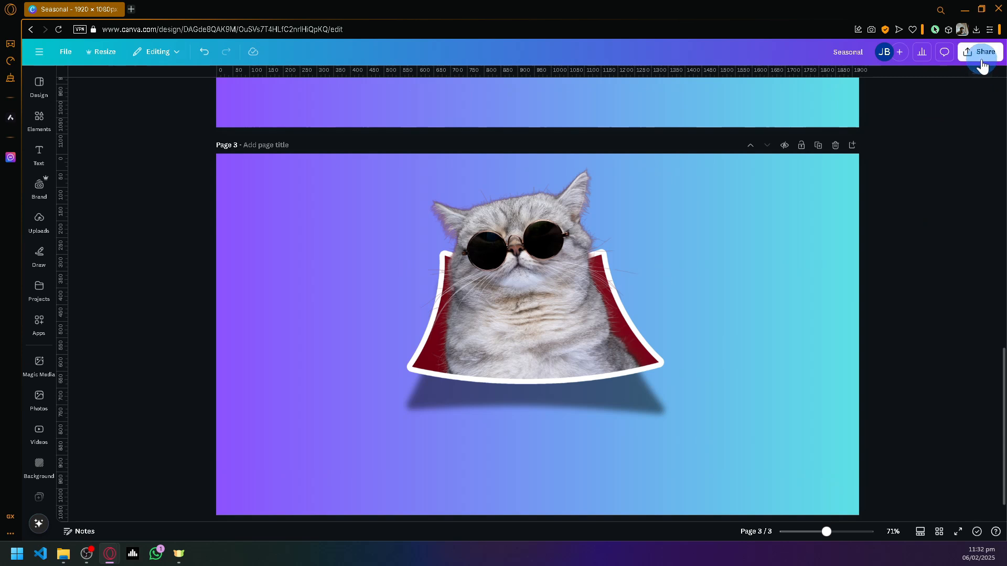
- Review the design's download settings for PNG export, then close them without downloading
left_click(982, 57)
left_click(841, 243)
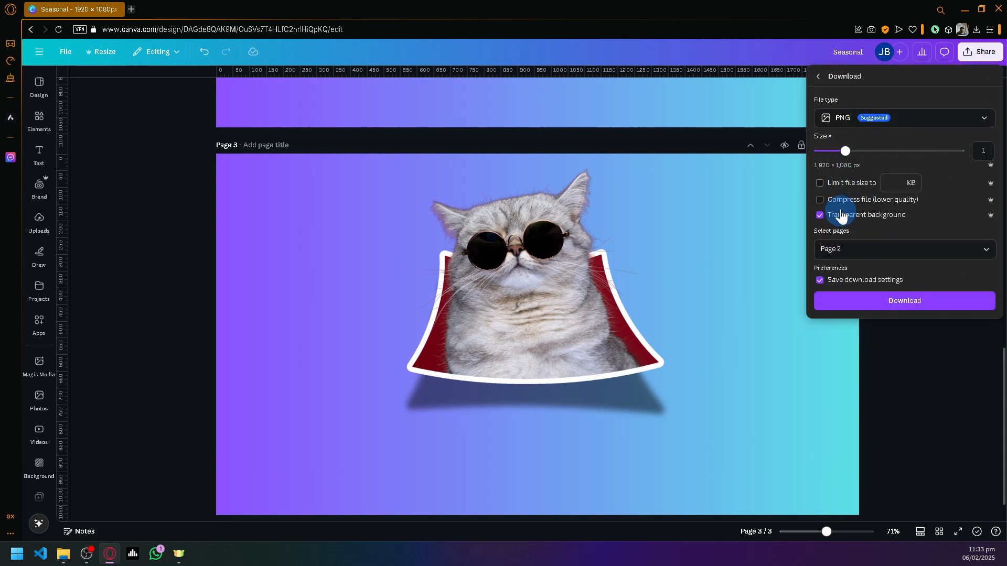
left_click(908, 394)
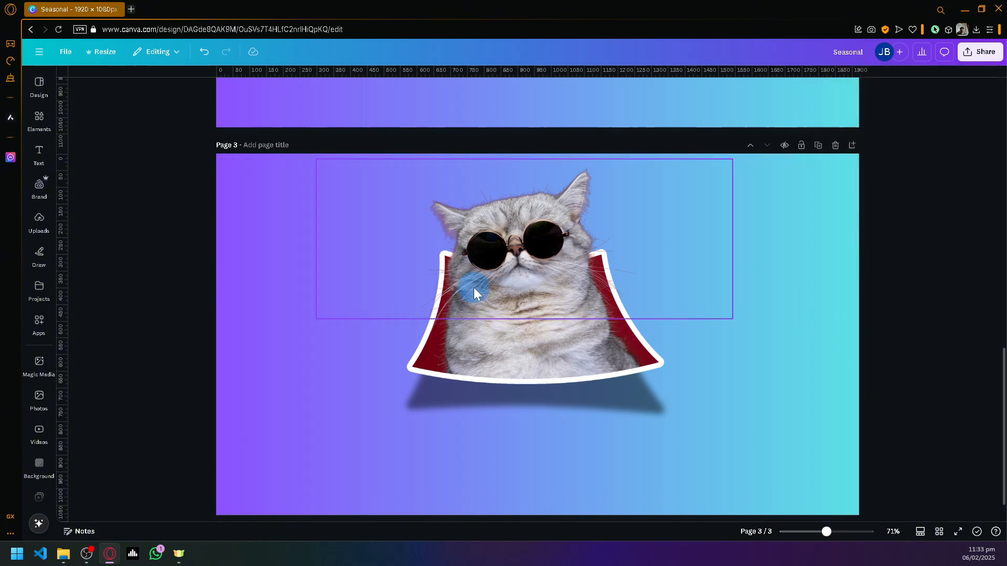